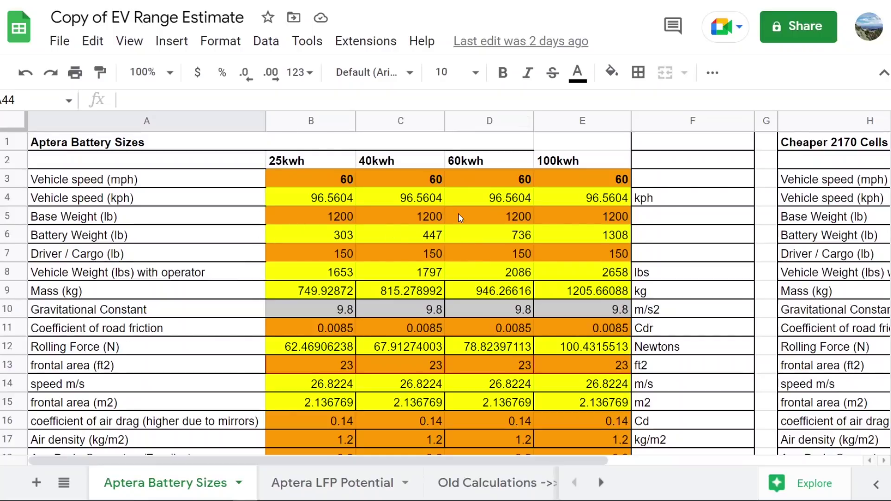
Review the vehicle inputs and the battery conversion constants for the four Aptera pack sizes.
scroll(450, 294, "down", 5)
scroll(450, 294, "down", 5)
scroll(453, 274, "up", 2)
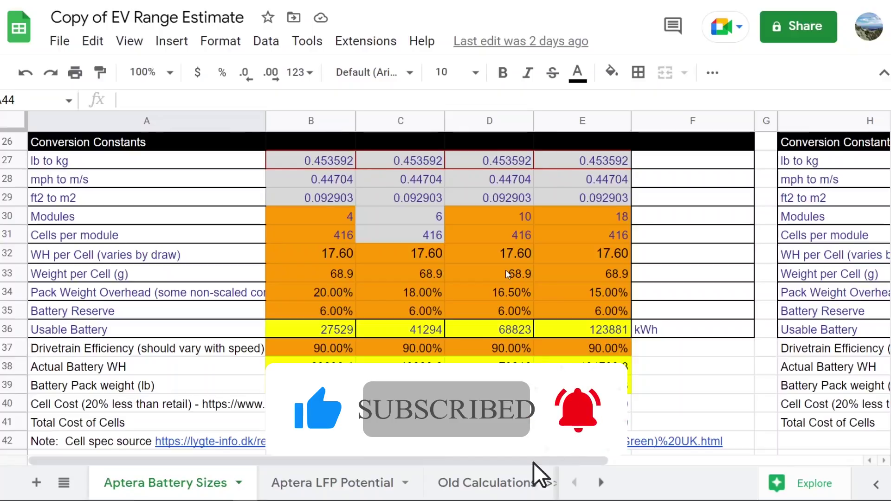
scroll(487, 232, "up", 3)
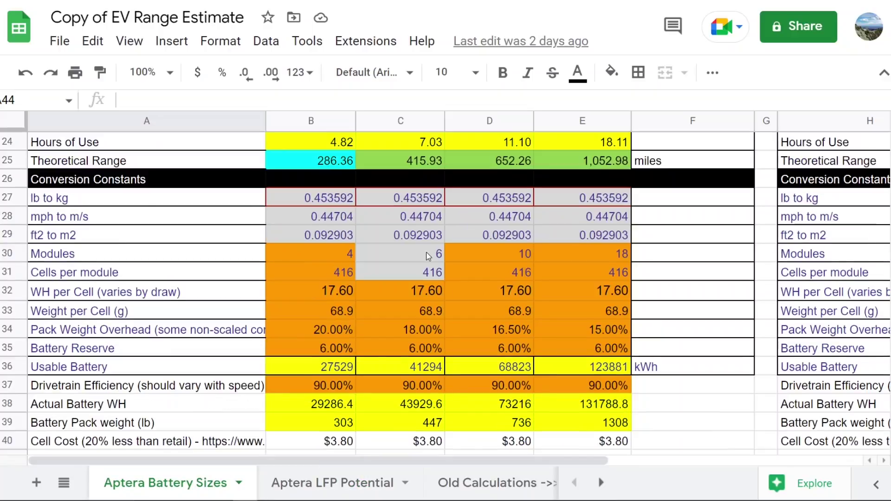
scroll(433, 254, "up", 6)
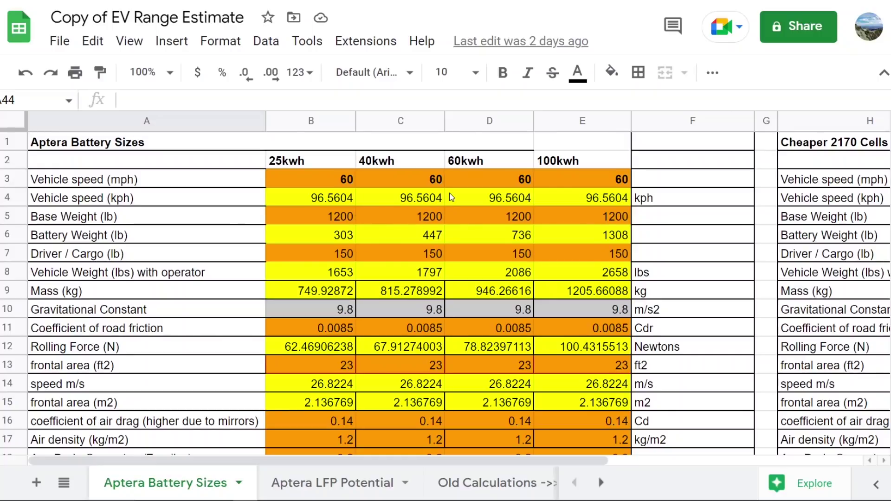
scroll(441, 237, "down", 1)
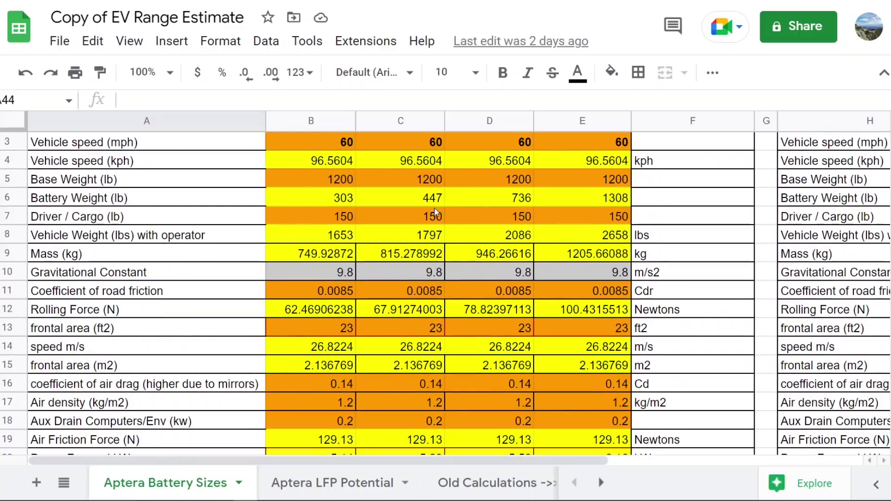
scroll(440, 167, "up", 1)
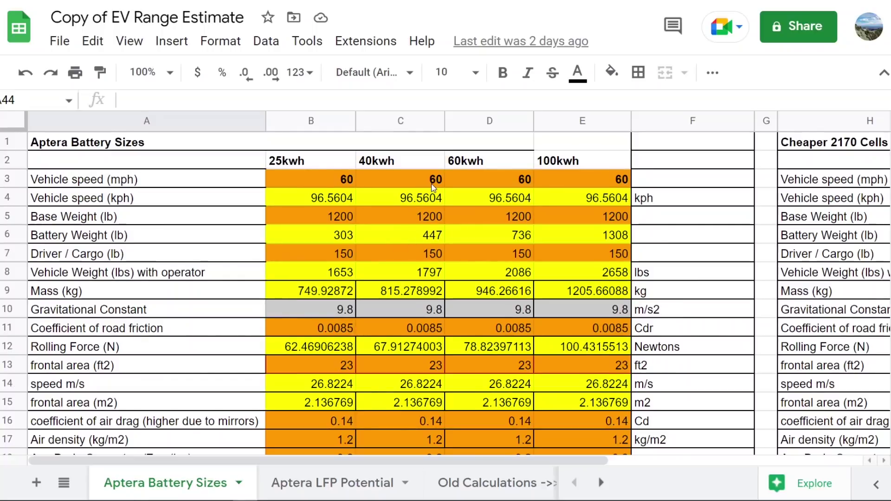
scroll(434, 239, "down", 8)
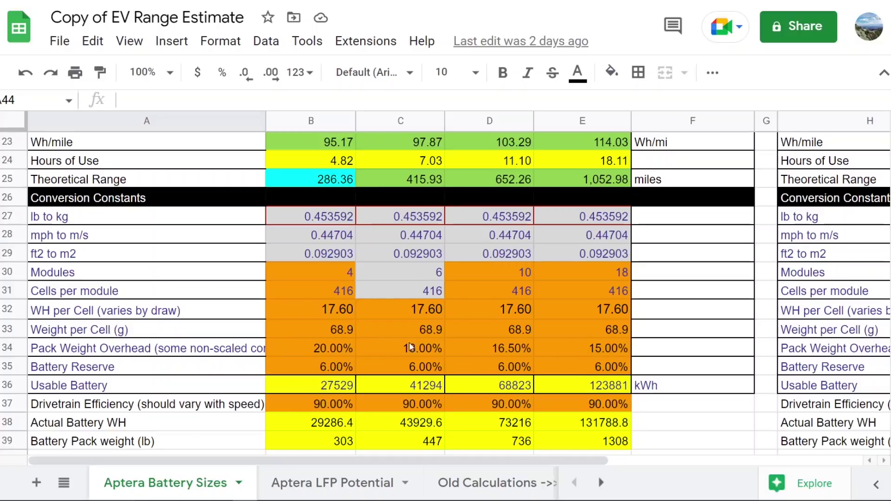
scroll(375, 354, "up", 10)
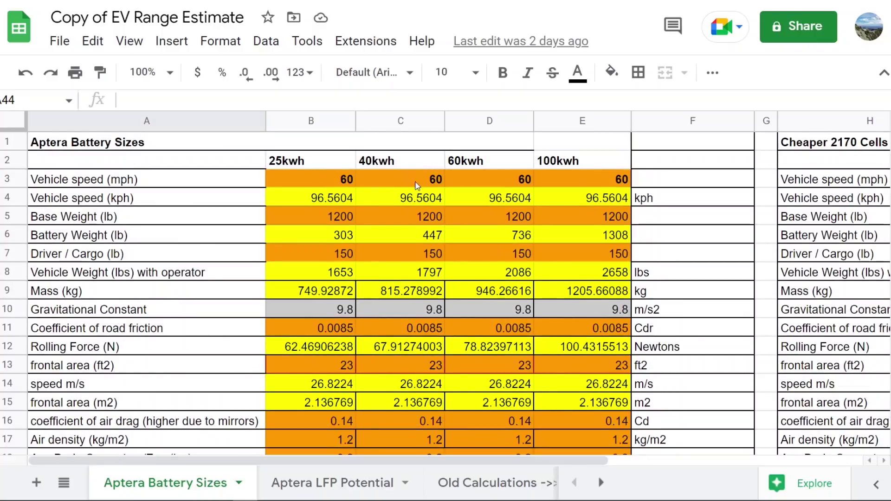
Compare the Wh/mile, theoretical range, module count and cell cost across the four battery columns.
scroll(419, 209, "down", 4)
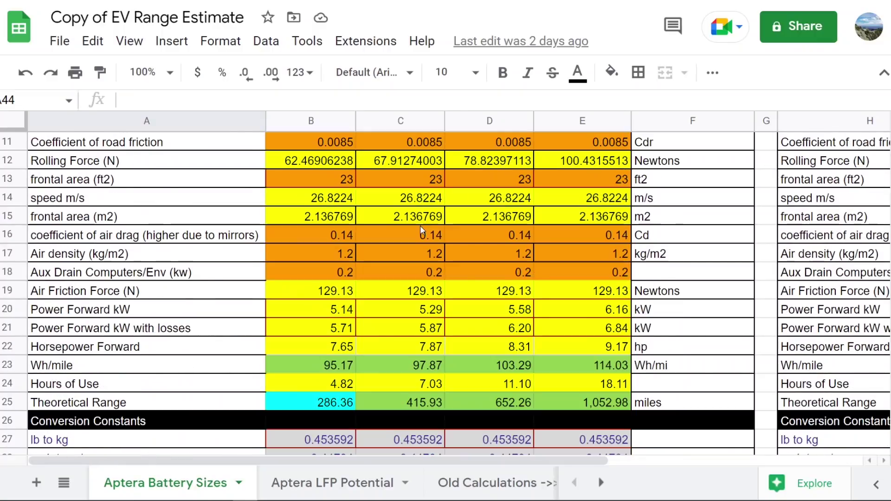
scroll(420, 225, "down", 2)
scroll(424, 287, "up", 1)
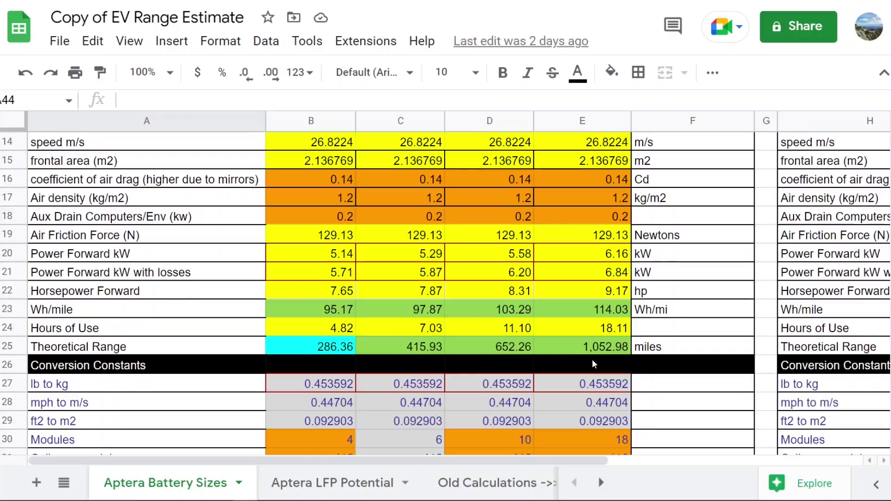
scroll(592, 360, "up", 4)
scroll(594, 367, "down", 2)
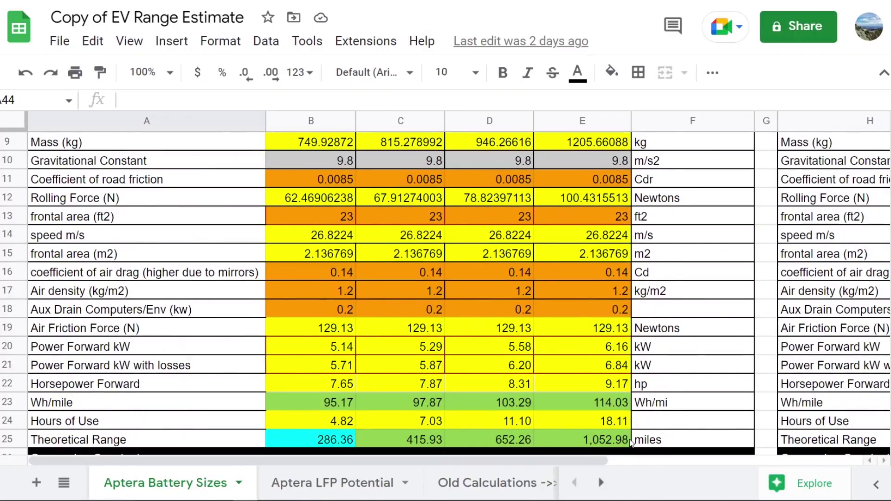
scroll(579, 425, "down", 6)
scroll(626, 422, "up", 1)
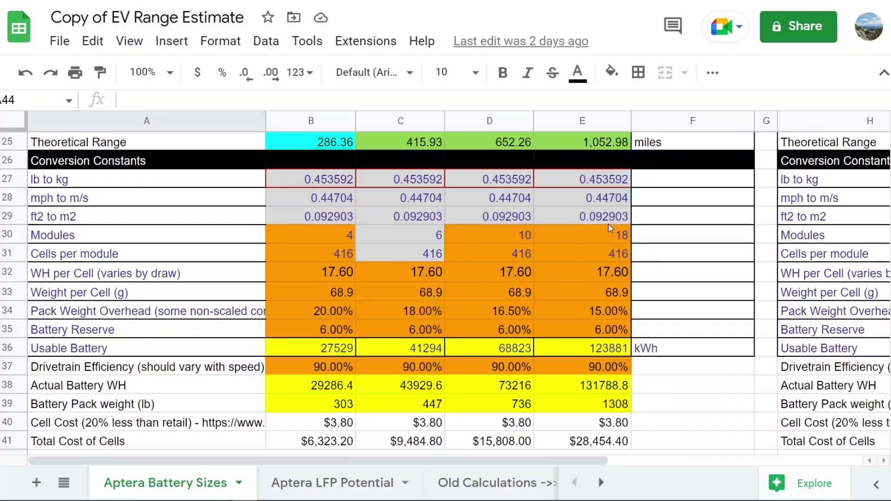
scroll(589, 298, "up", 6)
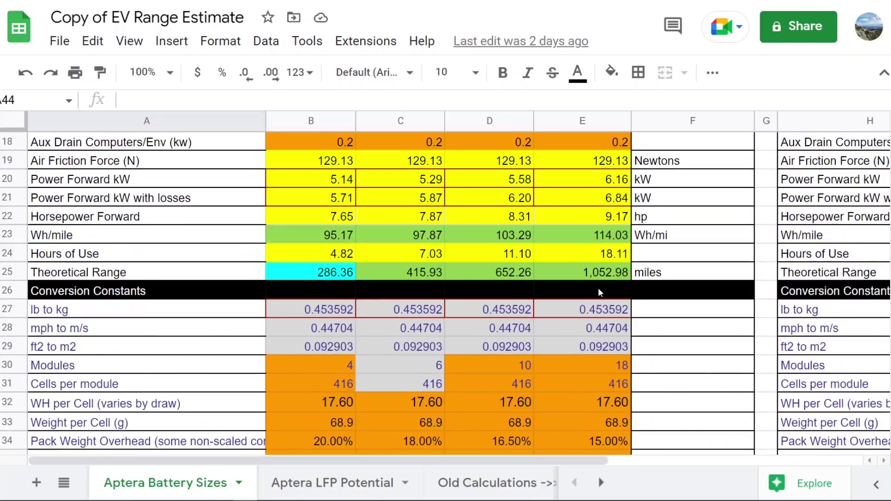
scroll(626, 277, "up", 4)
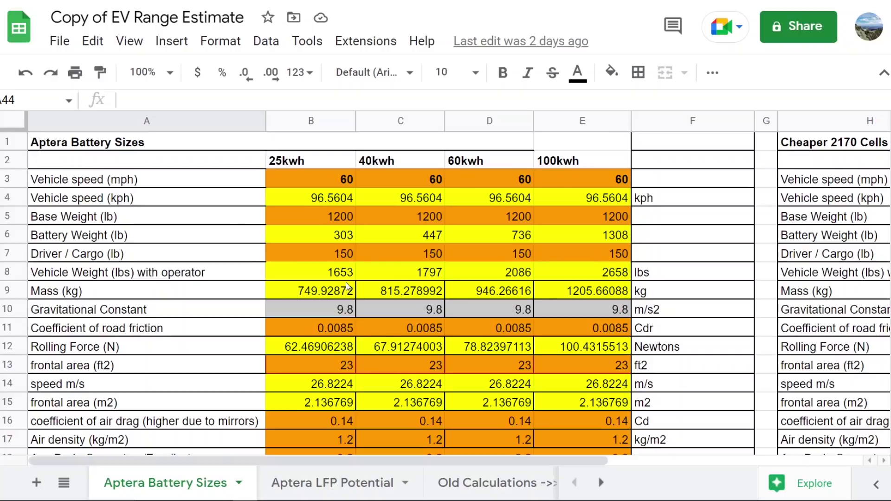
Set the vehicle speed to 45 mph in the 100kwh and 60kwh columns.
left_click(596, 183)
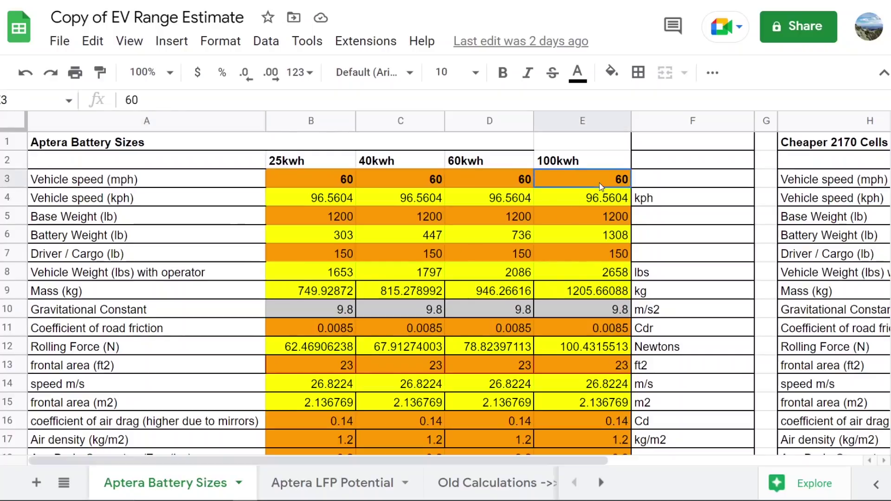
double_click(154, 101)
type("45")
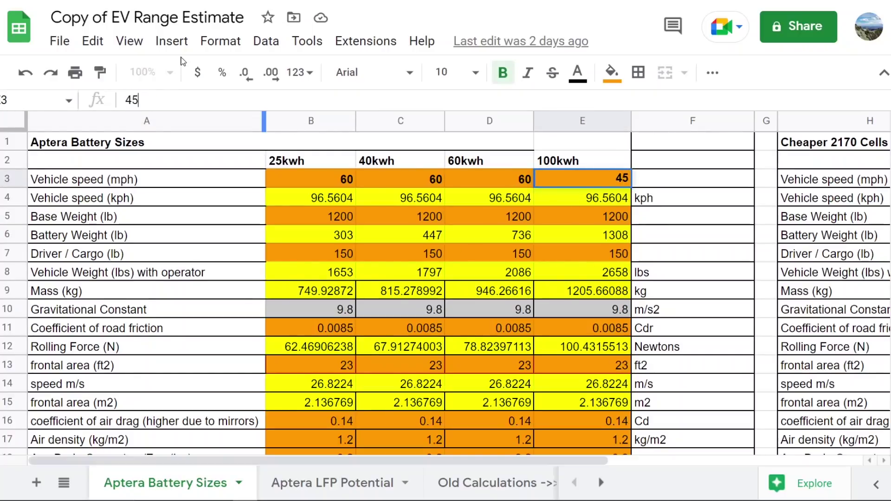
left_click(516, 185)
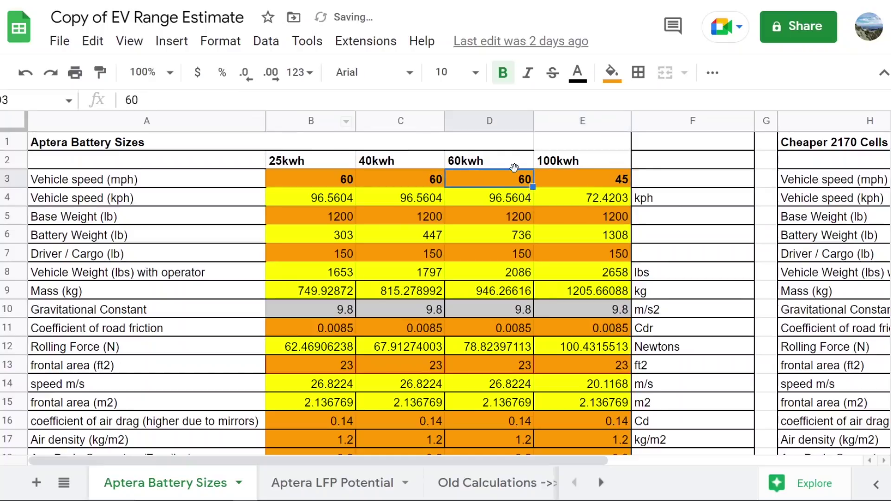
double_click(151, 99)
type("45")
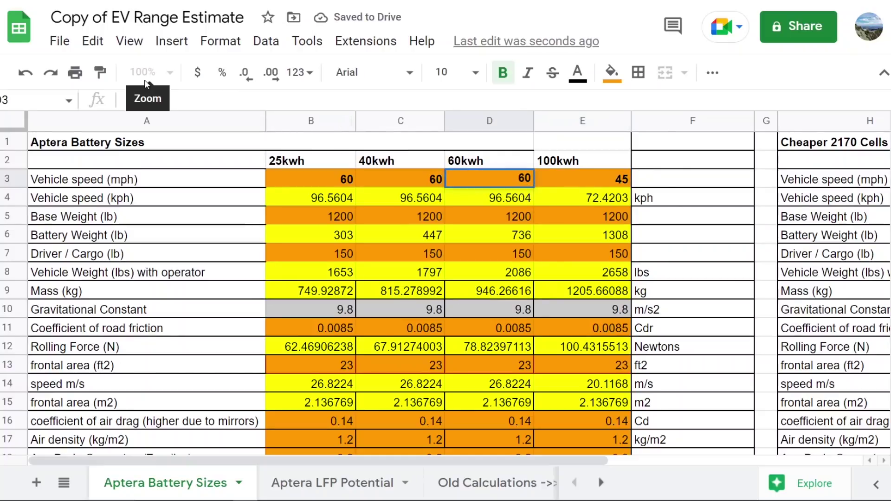
Set the vehicle speed to 45 mph in the 40kwh and 25kwh columns.
left_click(402, 179)
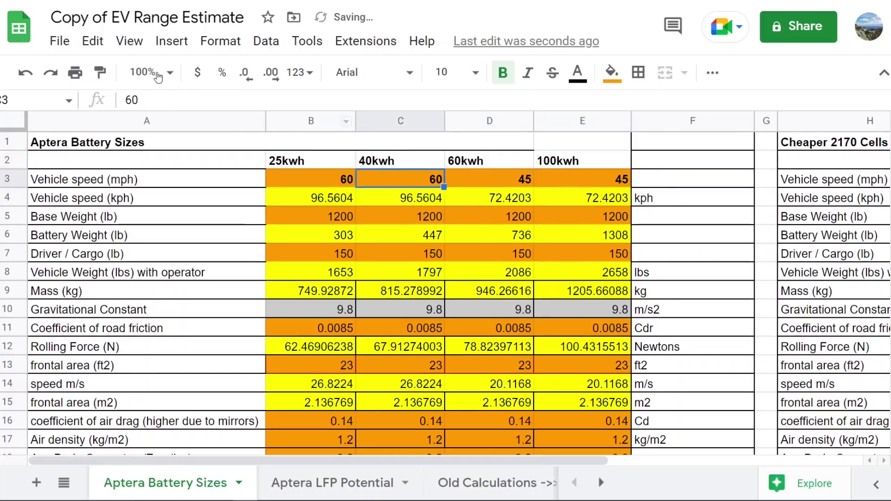
double_click(152, 100)
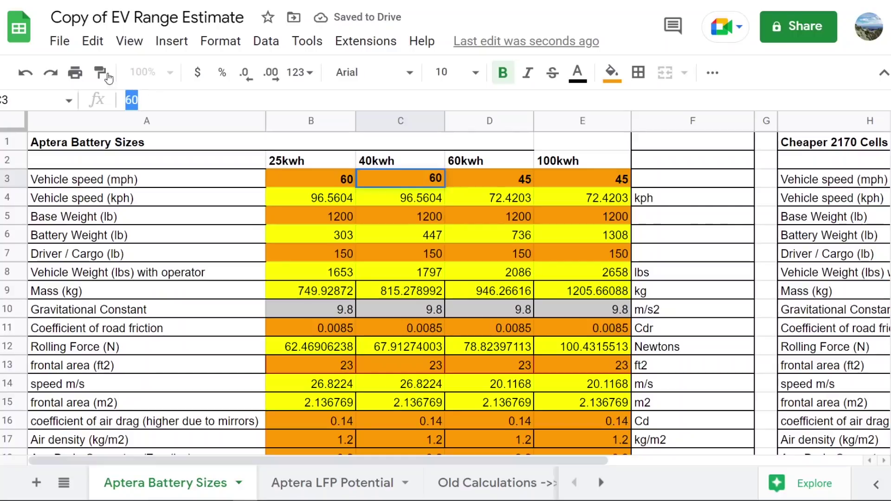
type("45")
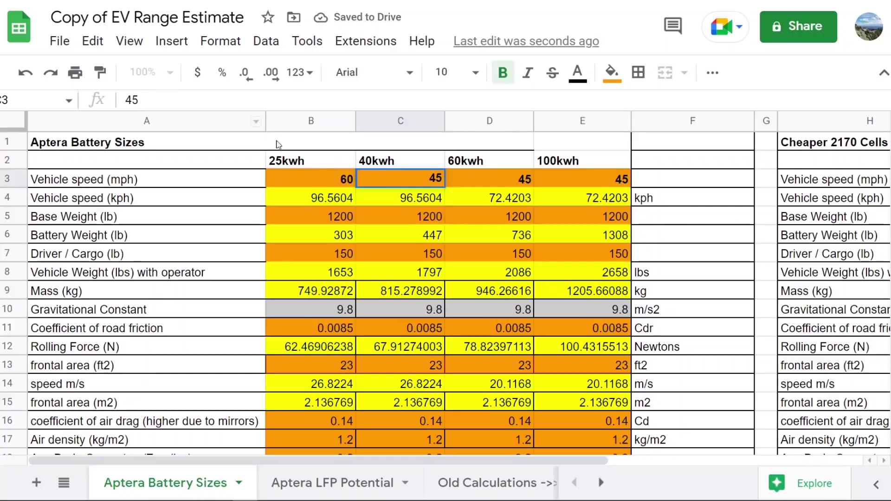
left_click(351, 181)
double_click(146, 100)
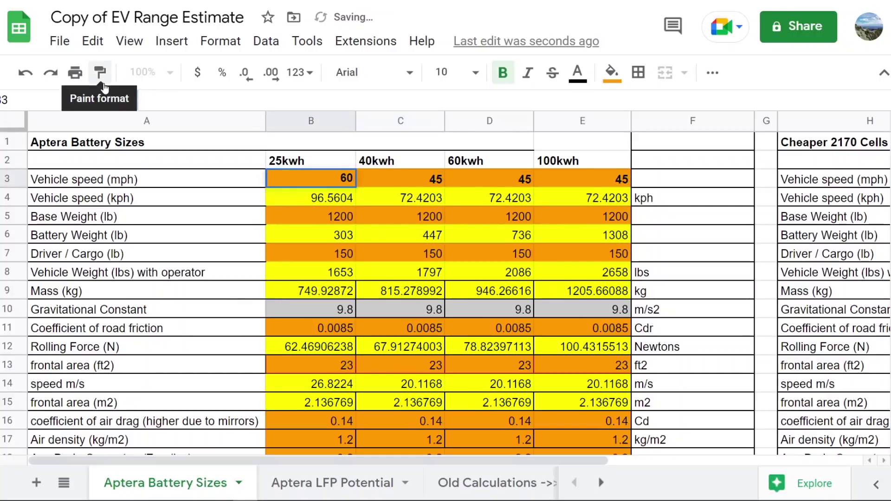
type("45")
left_click(378, 253)
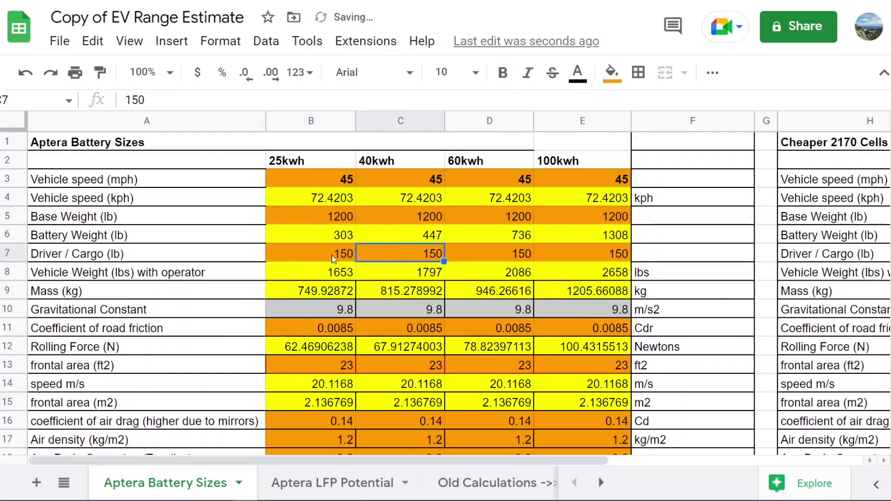
Examine the recalculated Wh/mile, hours of use and theoretical range for each pack size at 45 mph.
scroll(371, 325, "down", 4)
scroll(355, 409, "up", 2)
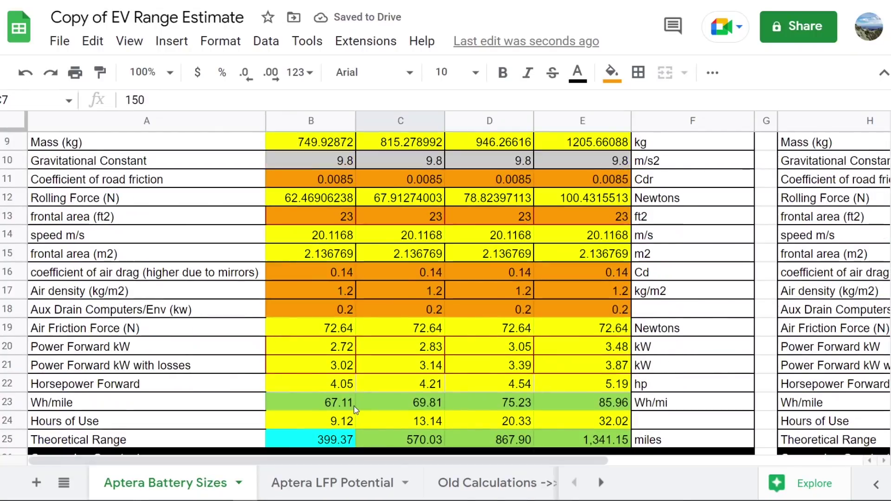
scroll(355, 408, "down", 2)
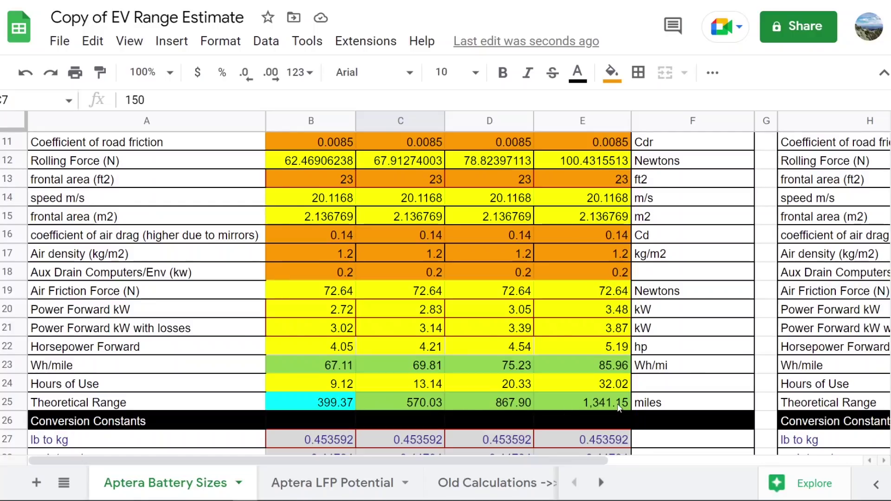
scroll(619, 407, "up", 4)
scroll(619, 407, "down", 1)
scroll(621, 407, "down", 1)
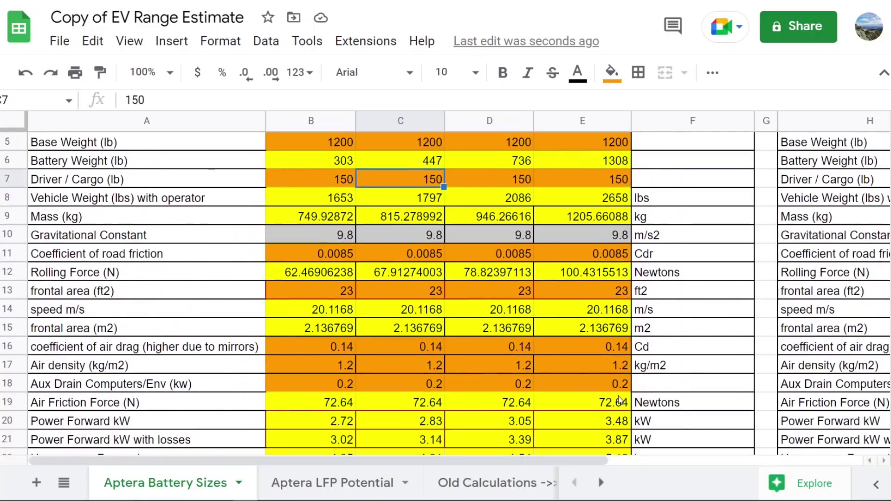
scroll(621, 408, "up", 2)
scroll(618, 386, "down", 6)
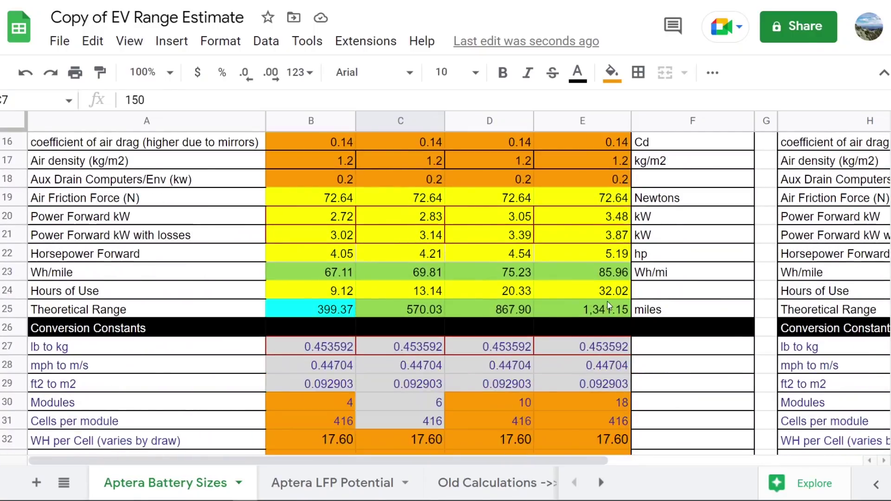
Set the number of modules to 15 in the 100kwh column.
scroll(617, 320, "down", 2)
left_click(614, 314)
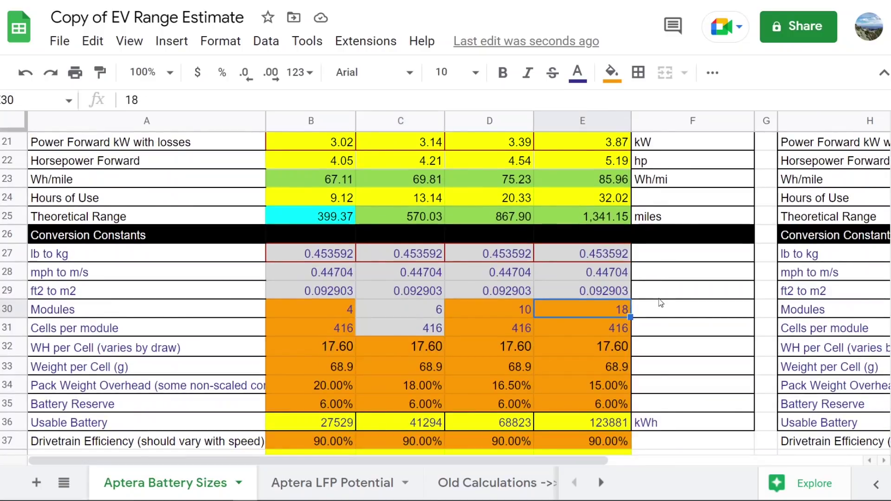
type("15")
key("Return")
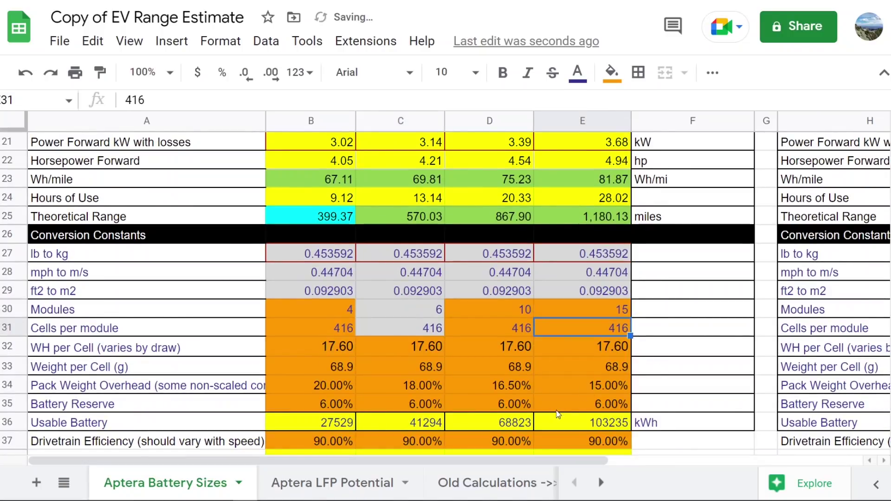
Check the 100kwh column's usable battery, pack weight and theoretical range with the new module count.
scroll(589, 397, "up", 2)
scroll(623, 387, "down", 3)
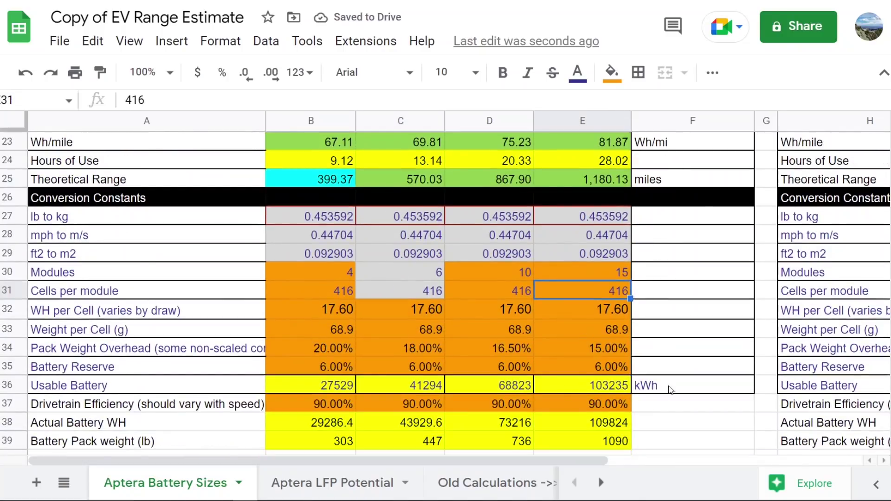
scroll(621, 349, "up", 2)
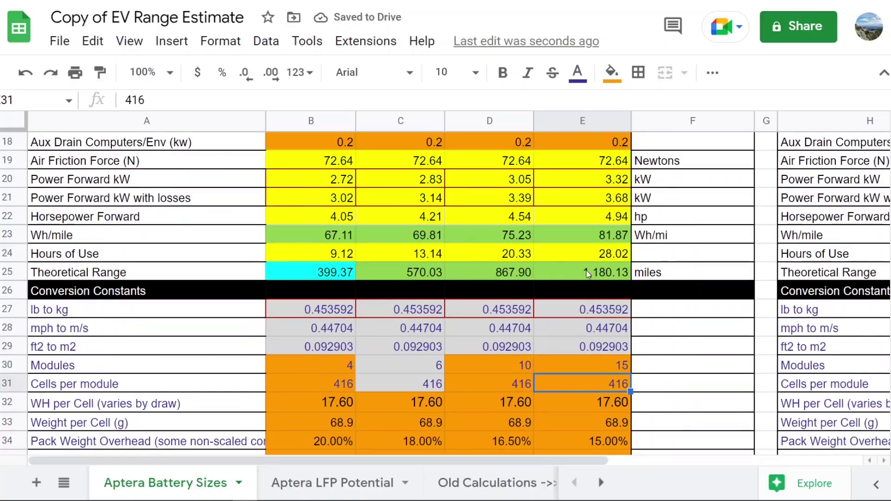
scroll(624, 278, "down", 2)
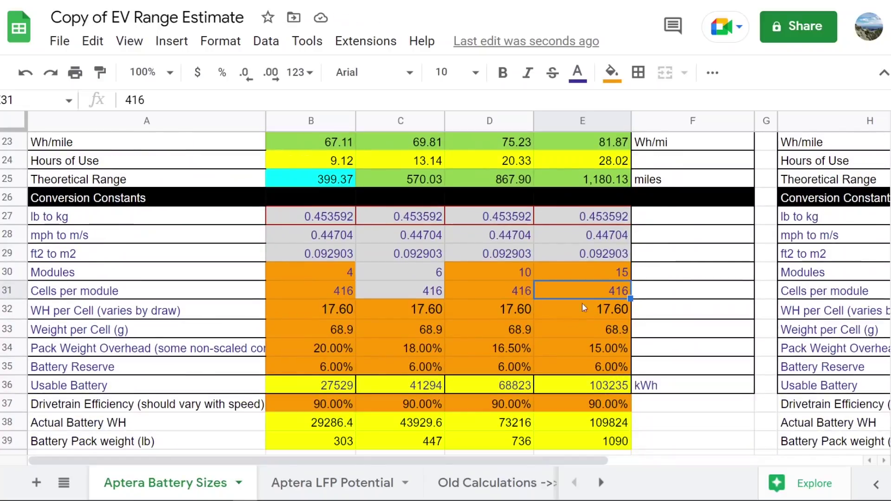
scroll(584, 358, "up", 8)
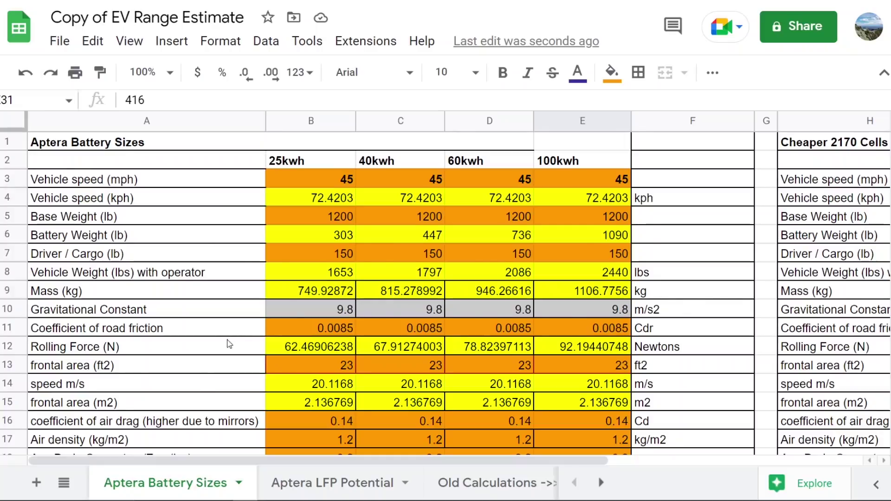
scroll(228, 344, "down", 7)
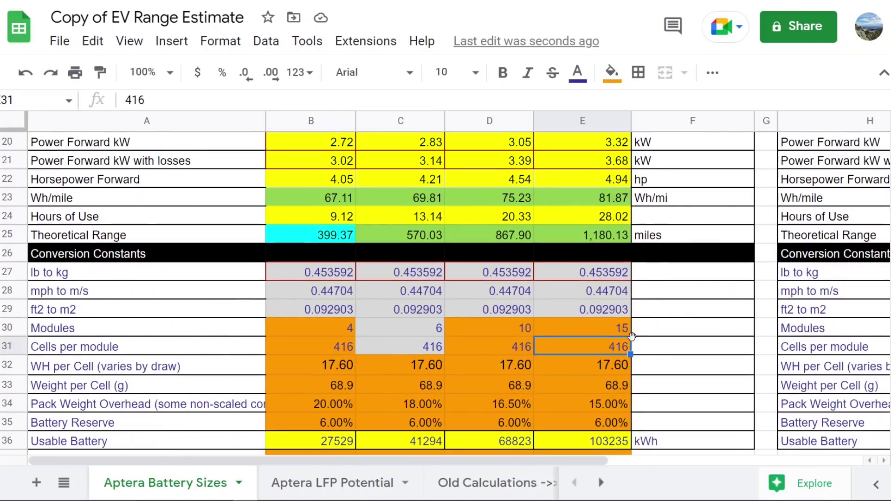
scroll(631, 336, "down", 2)
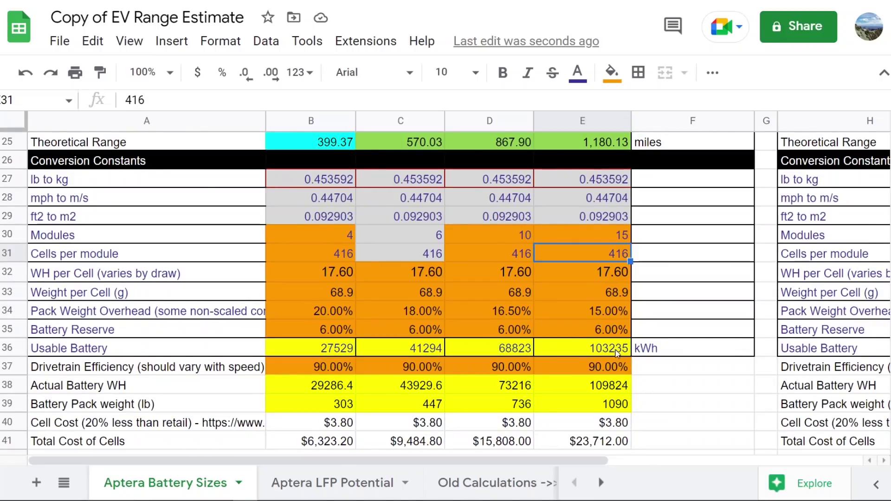
Set the number of modules to 9 in the 60kwh column.
left_click(516, 224)
left_click(516, 235)
type("9")
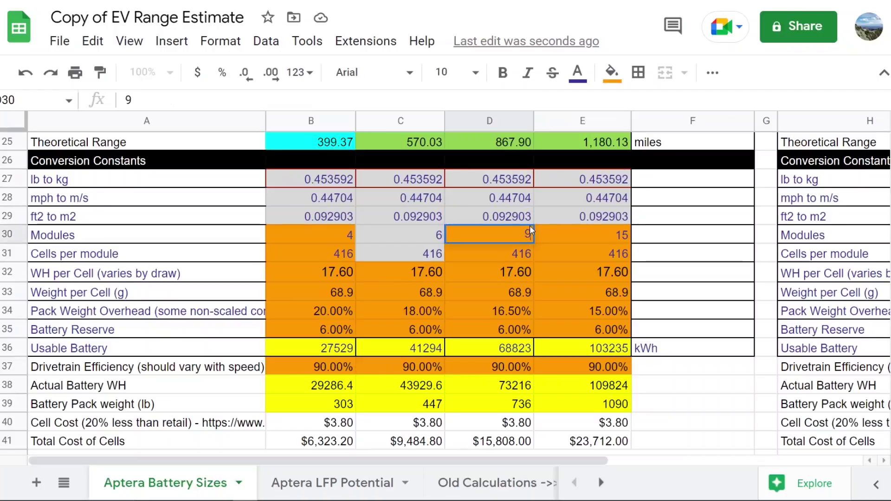
key("Return")
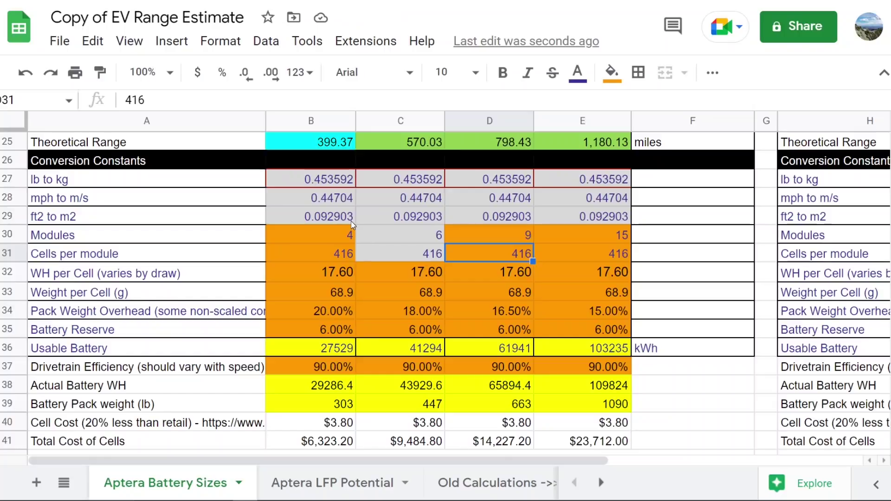
Try 3.5 as the number of modules in the 25kwh column.
left_click(349, 236)
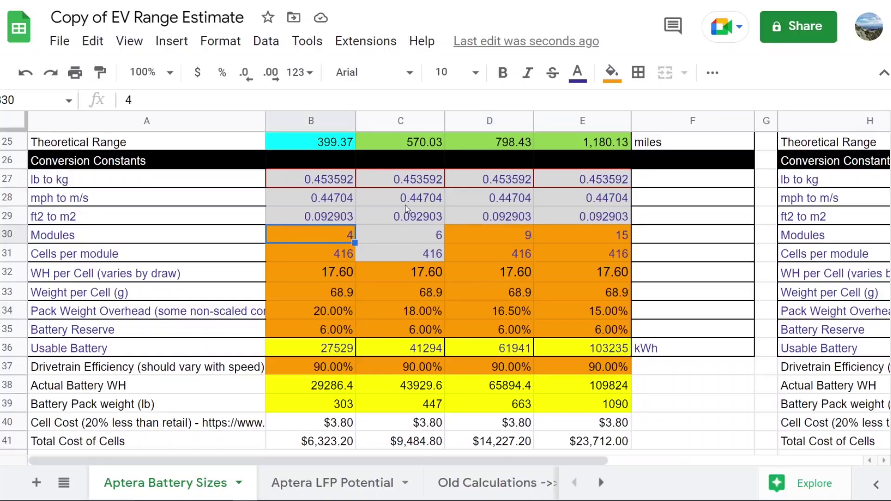
type("3.5")
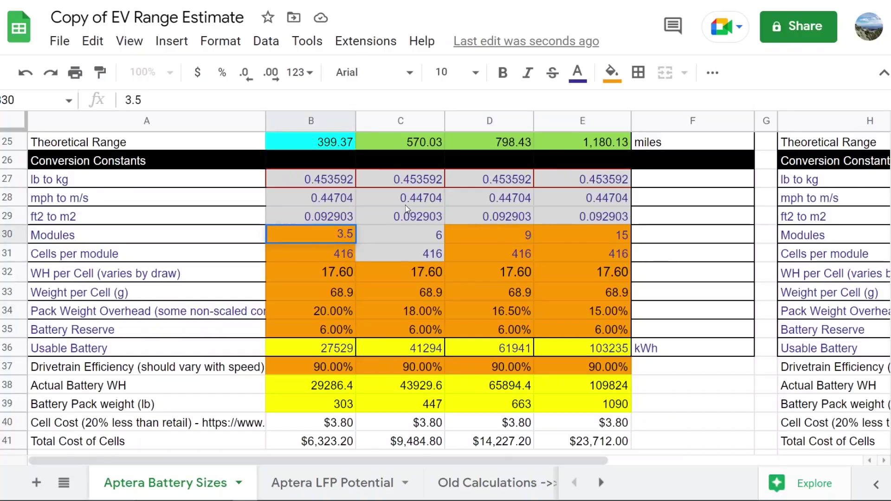
key("Return")
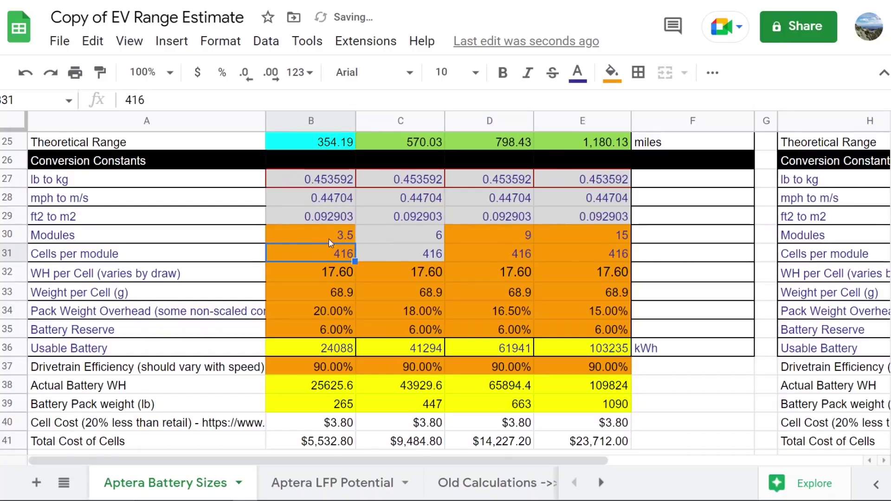
Set the number of modules to 3.75 in the 25kwh column.
left_click(349, 236)
type("3")
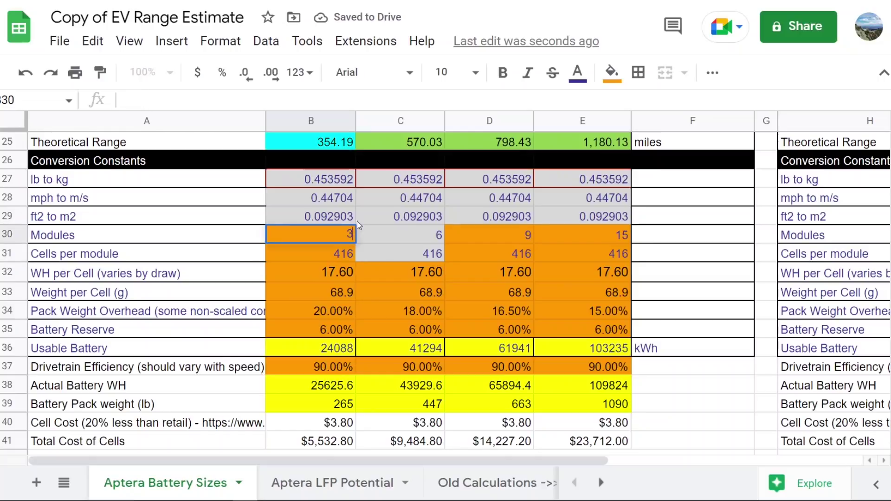
type(".75")
key("Return")
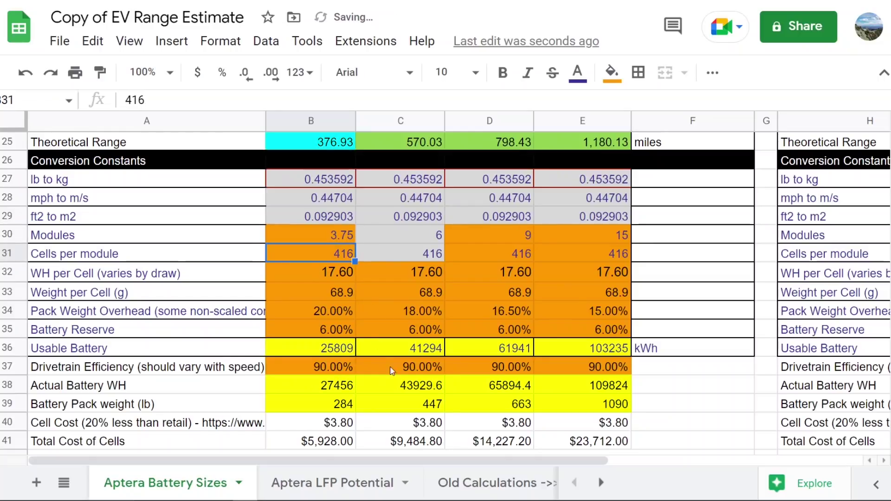
Set the vehicle speed to 50 mph in the 25kwh, 40kwh, 60kwh and 100kwh columns.
scroll(337, 352, "up", 3)
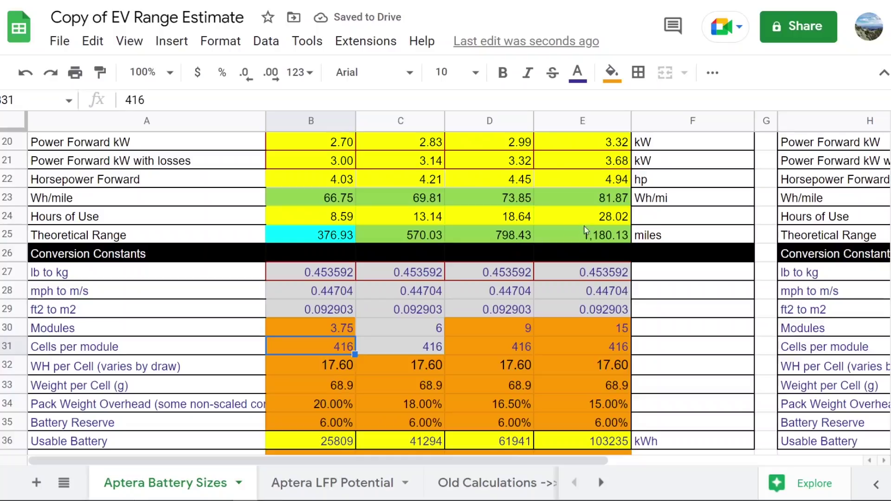
scroll(449, 264, "up", 6)
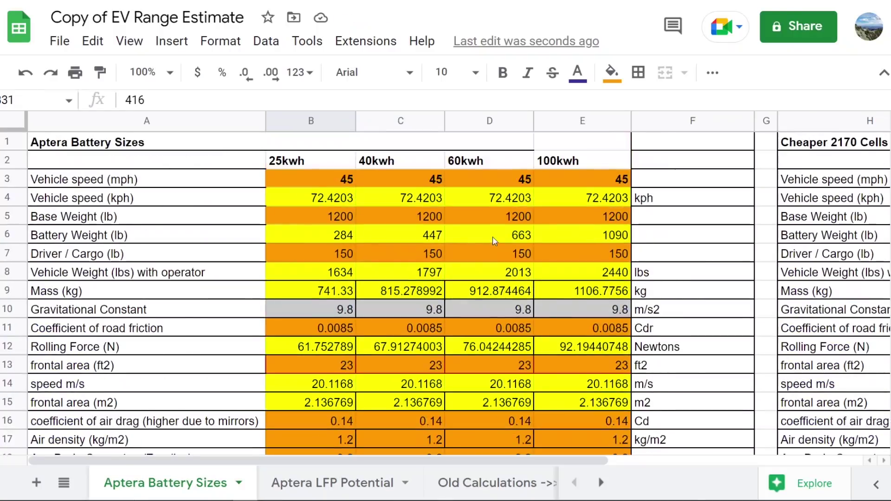
left_click(335, 180)
type("50")
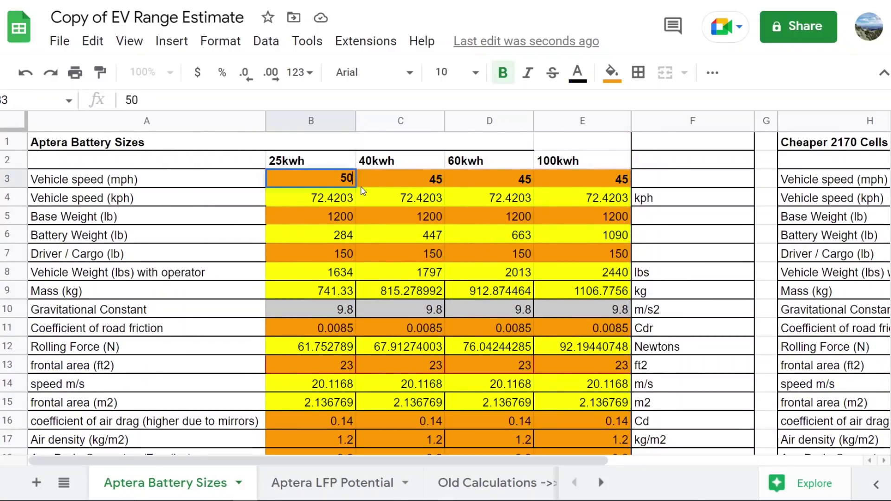
left_click(421, 180)
type("50")
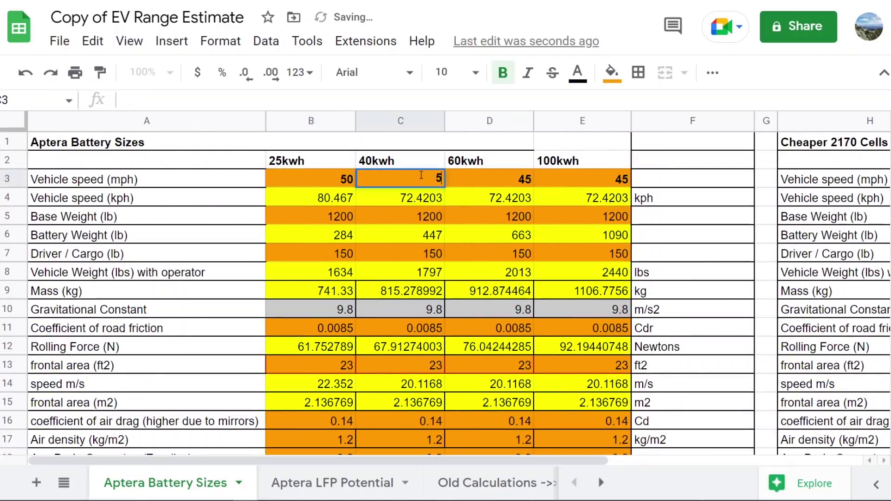
left_click(517, 180)
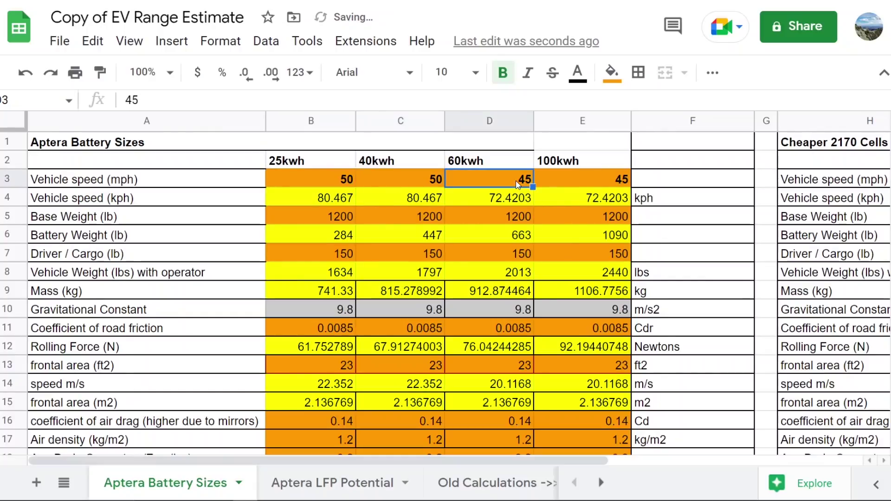
type("50")
left_click(557, 181)
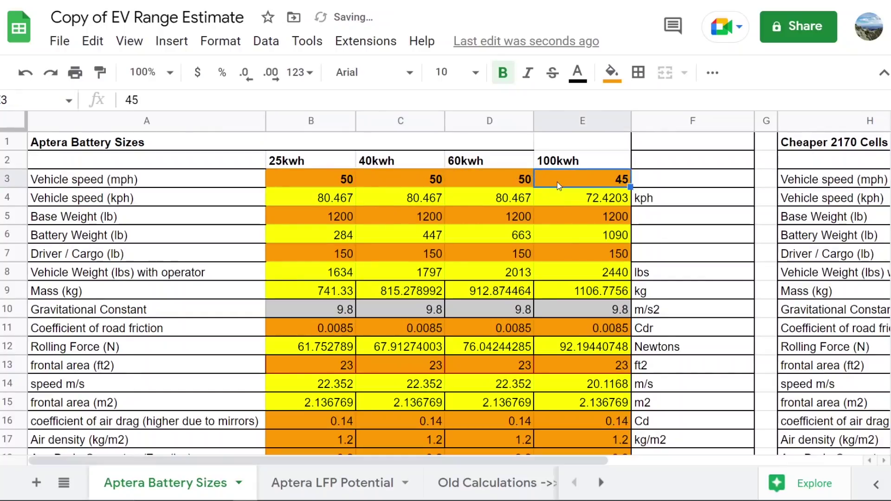
type("50")
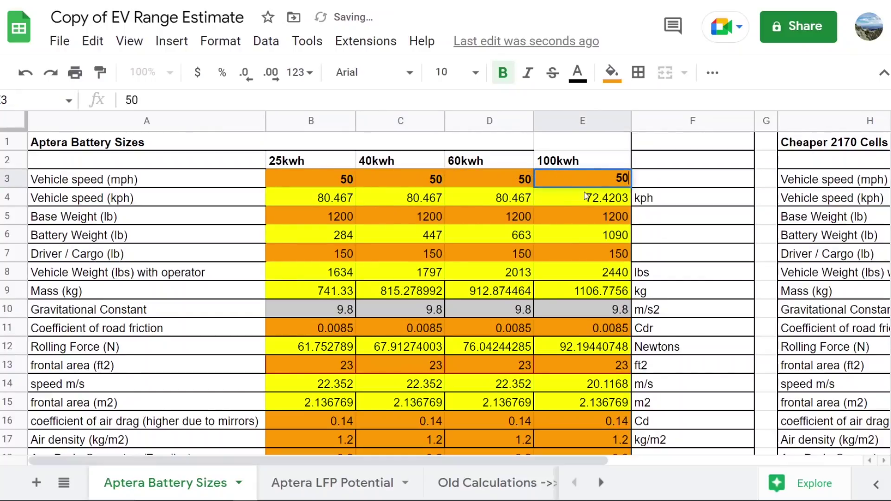
left_click(586, 196)
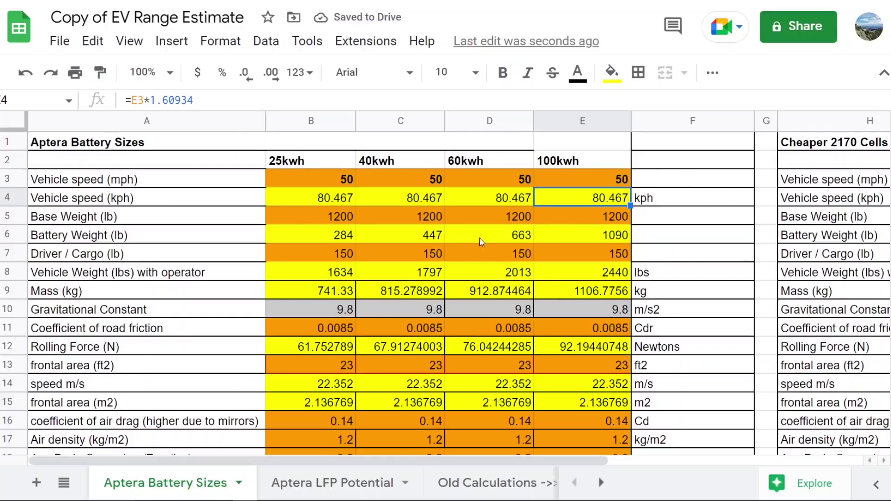
left_click(60, 41)
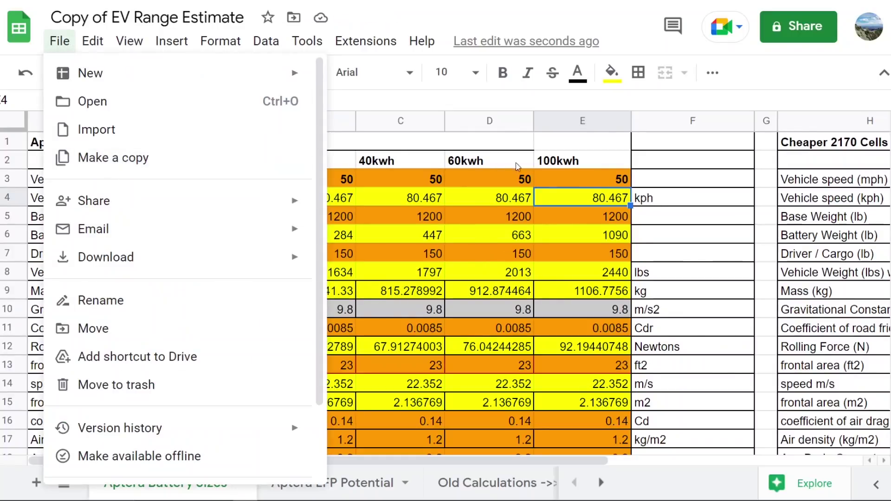
key("Escape")
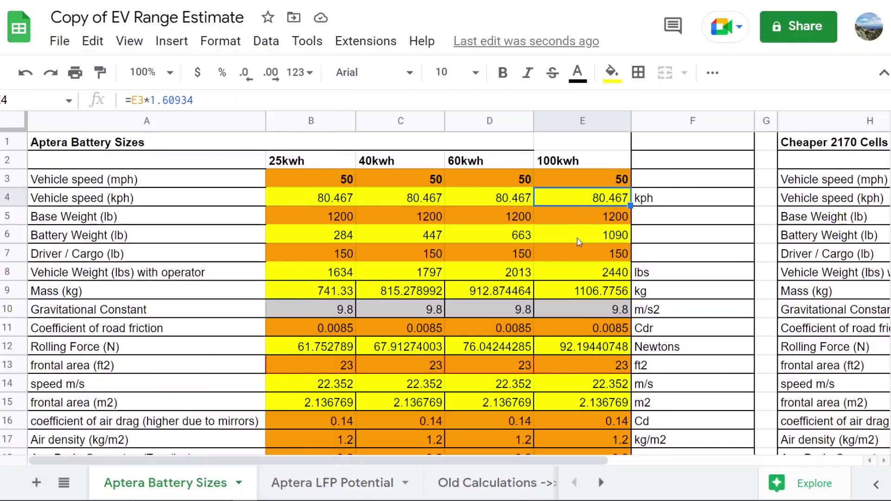
Examine the power, Wh/mile, hours of use and theoretical range for each pack size at 50 mph.
scroll(569, 262, "down", 5)
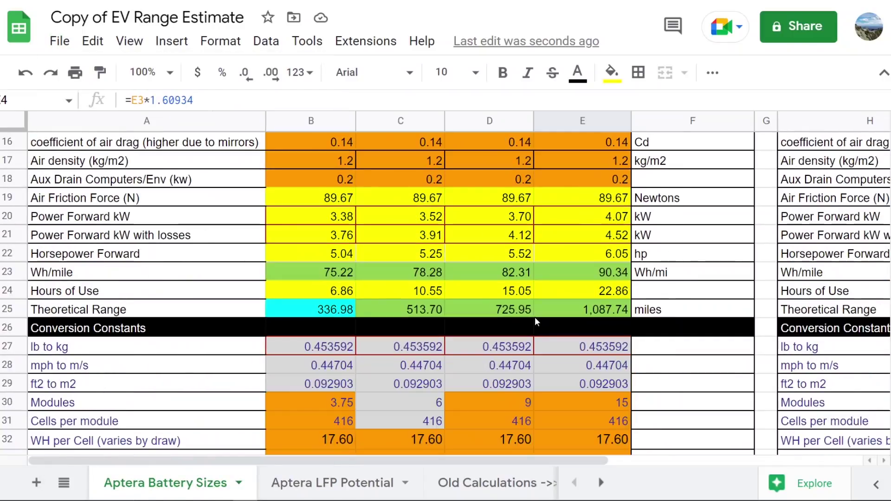
scroll(580, 334, "up", 2)
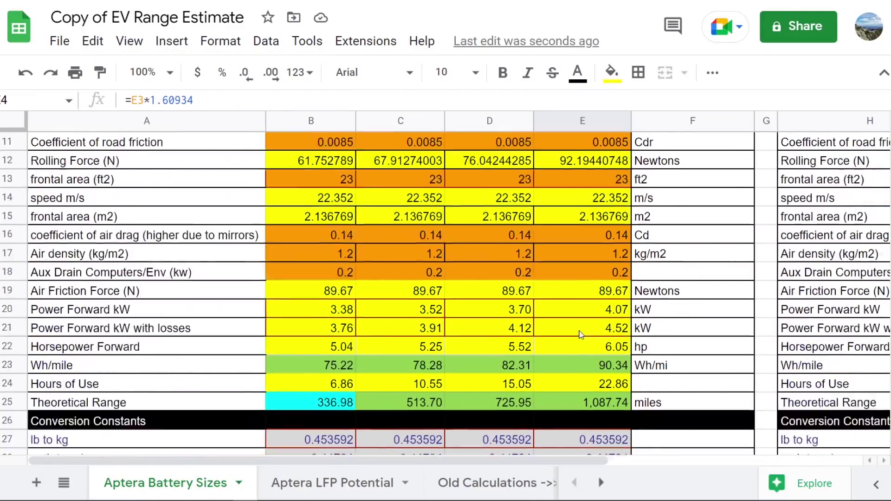
scroll(580, 334, "up", 4)
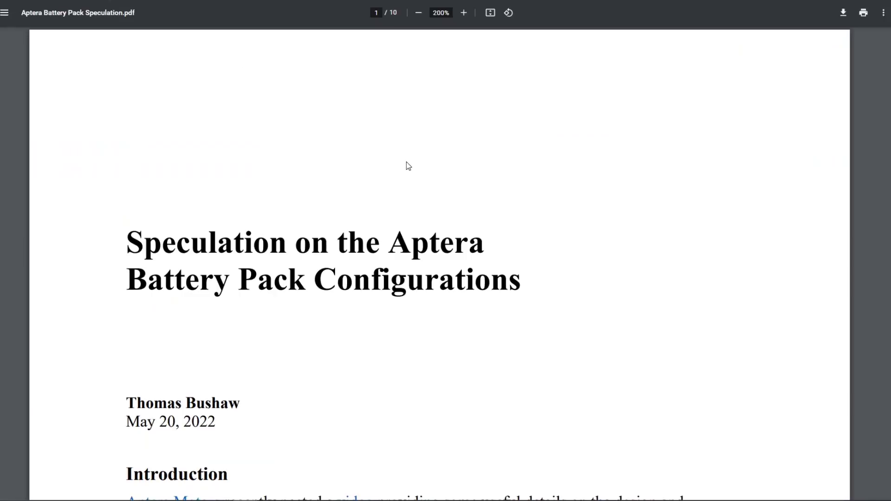
In Aptera Battery Pack Speculation.pdf, read the introduction, the Samsung INR21700-50G cell specifications and the Lucid Air battery module example.
scroll(406, 163, "down", 2)
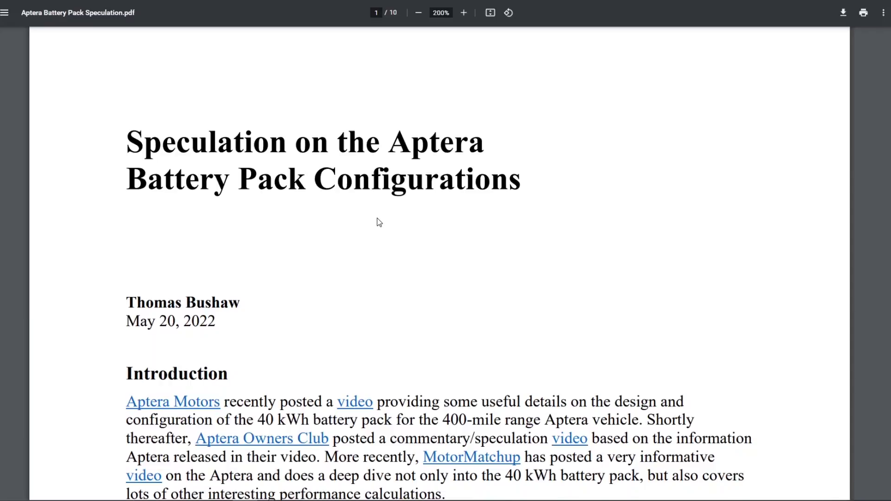
scroll(379, 222, "down", 3)
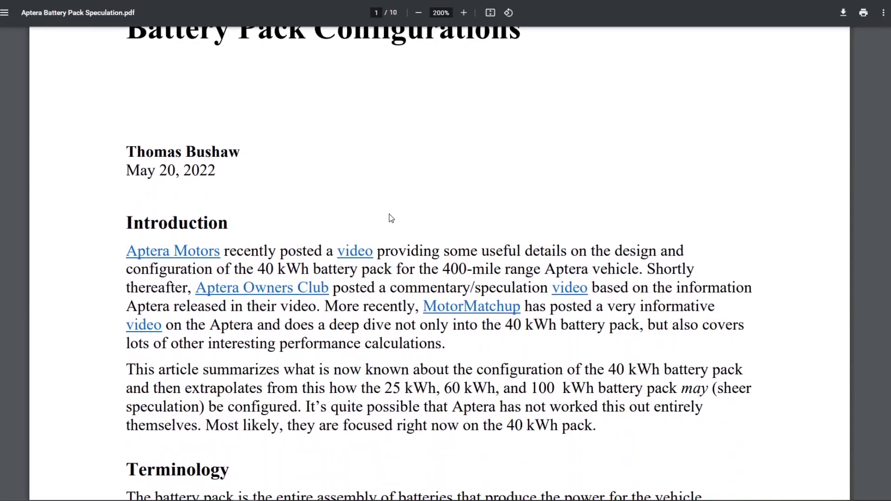
scroll(391, 218, "down", 1)
scroll(390, 219, "down", 15)
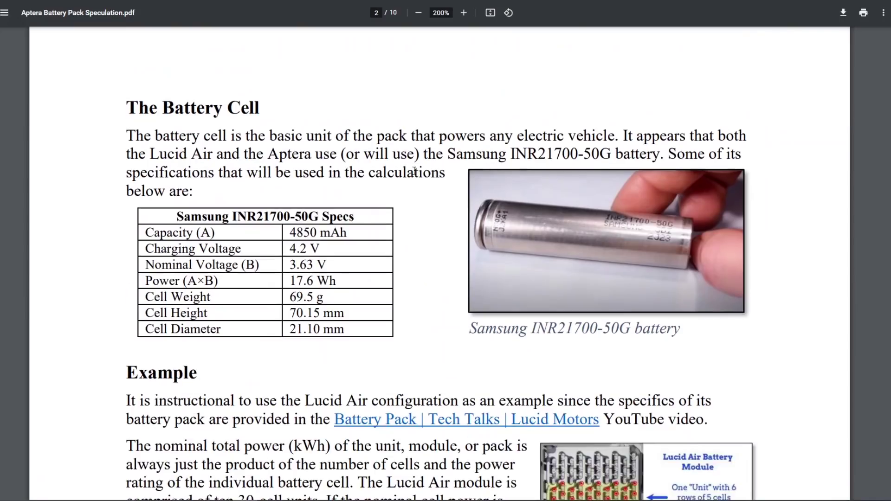
scroll(422, 176, "down", 3)
scroll(424, 182, "down", 5)
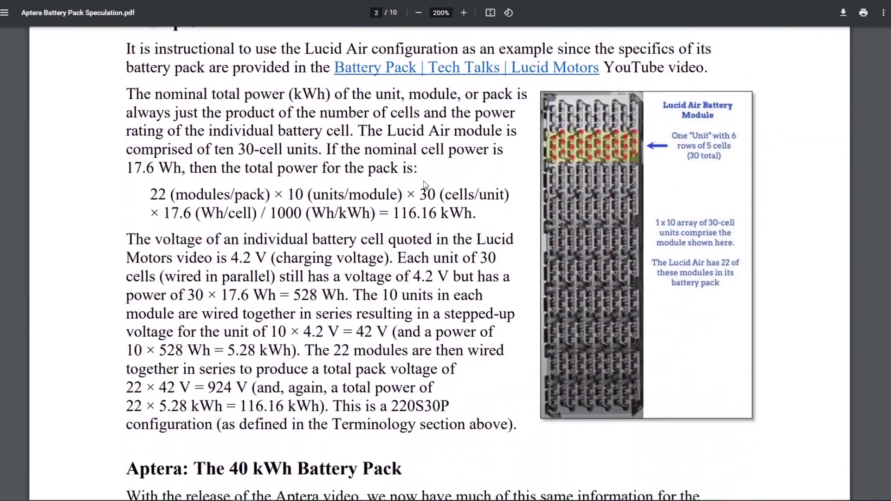
scroll(453, 152, "up", 6)
scroll(368, 220, "down", 8)
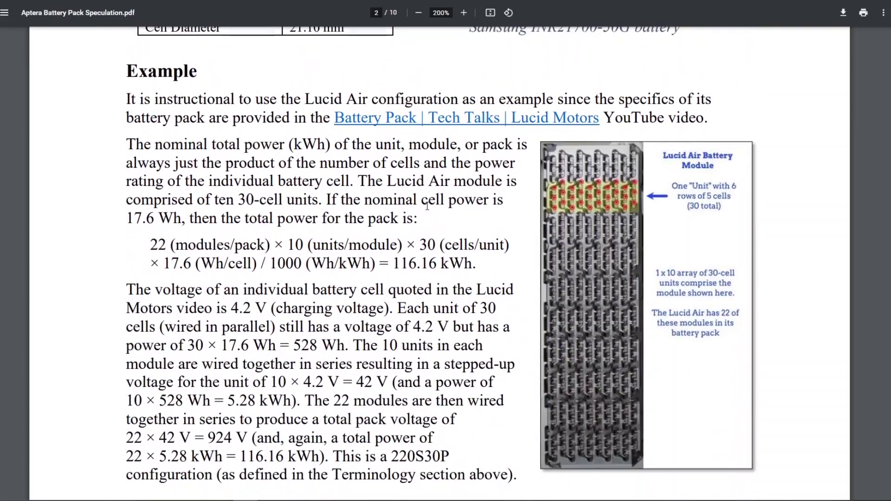
Study the 40 kWh pack's wiring, its close-packed cell units, the six-module rack rendition and the cell layout of each module.
scroll(434, 198, "down", 14)
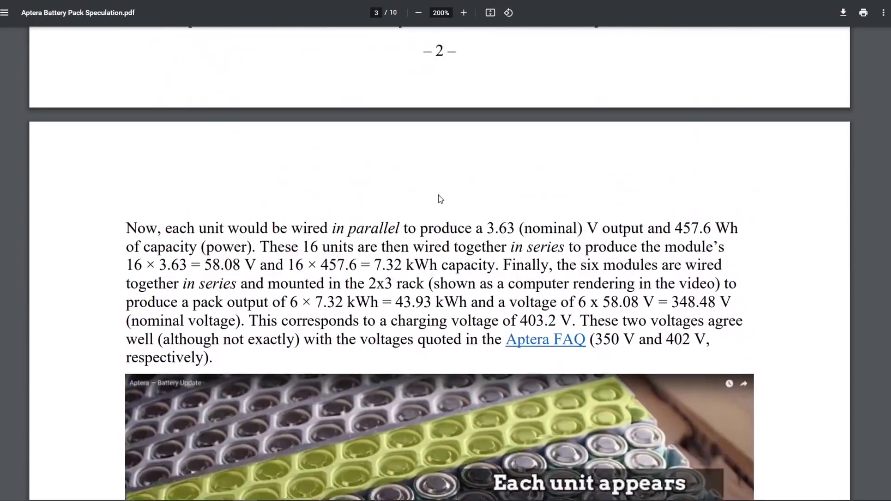
scroll(458, 193, "down", 10)
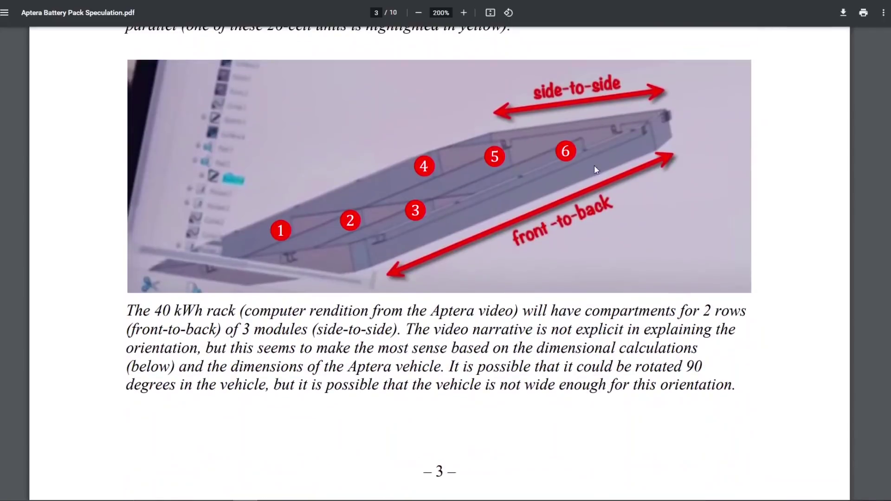
scroll(461, 189, "up", 5)
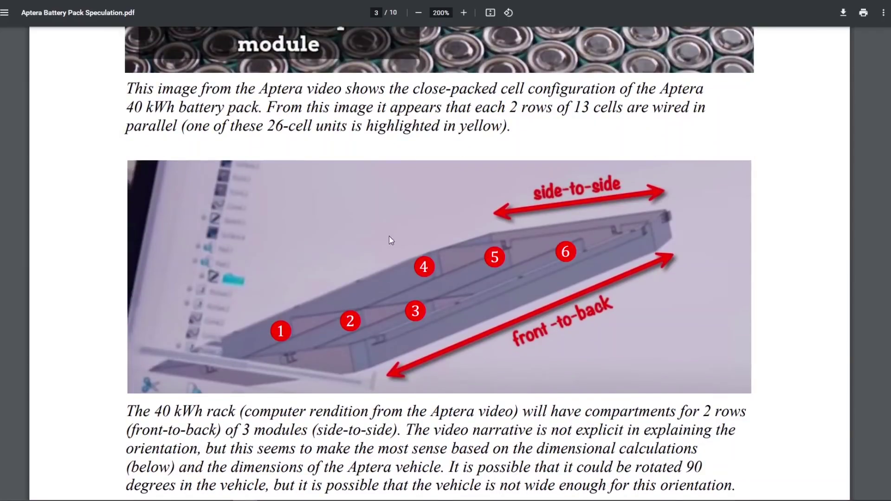
scroll(427, 269, "down", 7)
scroll(466, 279, "up", 1)
scroll(466, 280, "down", 7)
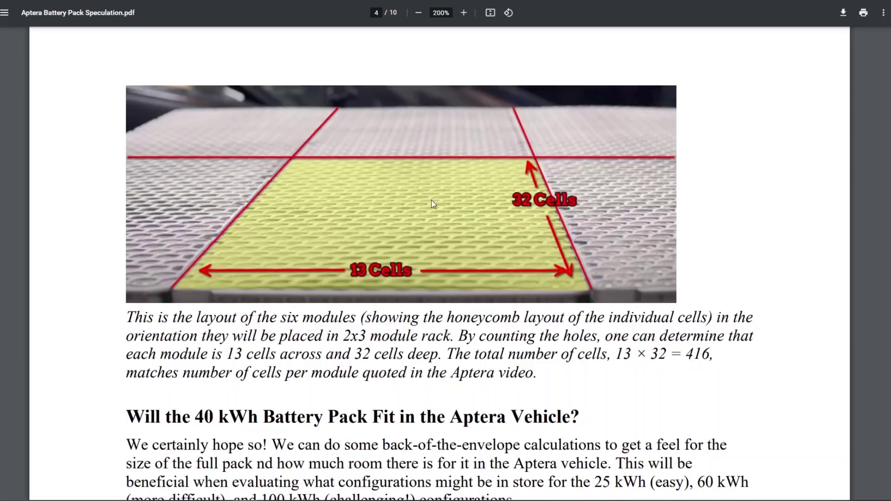
scroll(261, 324, "up", 15)
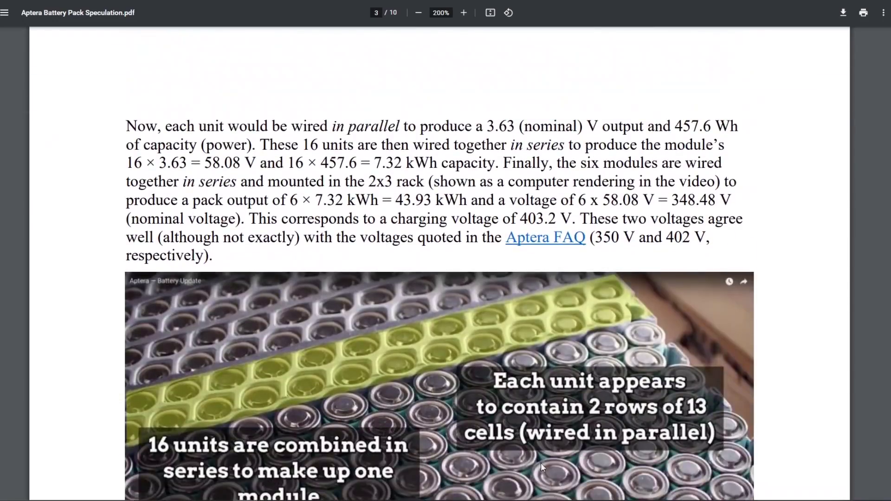
scroll(582, 384, "down", 3)
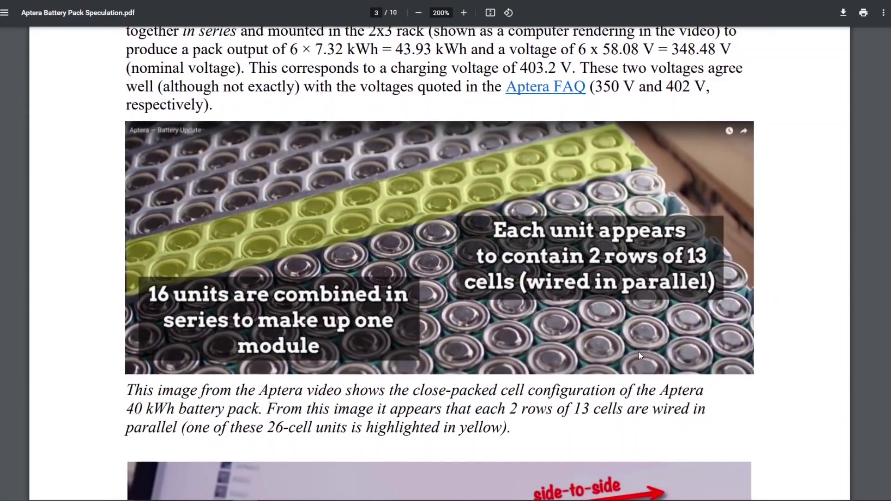
scroll(484, 341, "down", 15)
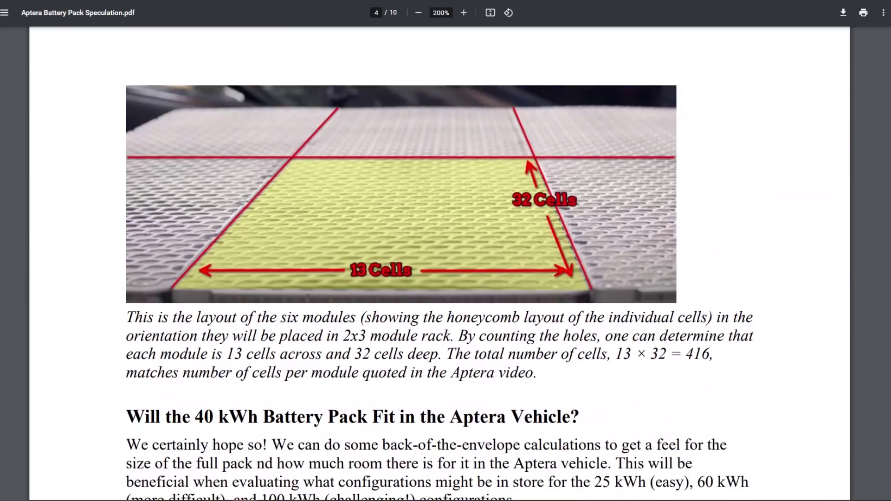
Review how the 40 kWh pack fits in the vehicle, its module dimension calculations and the six-module rack figure.
scroll(553, 234, "down", 12)
scroll(551, 218, "down", 7)
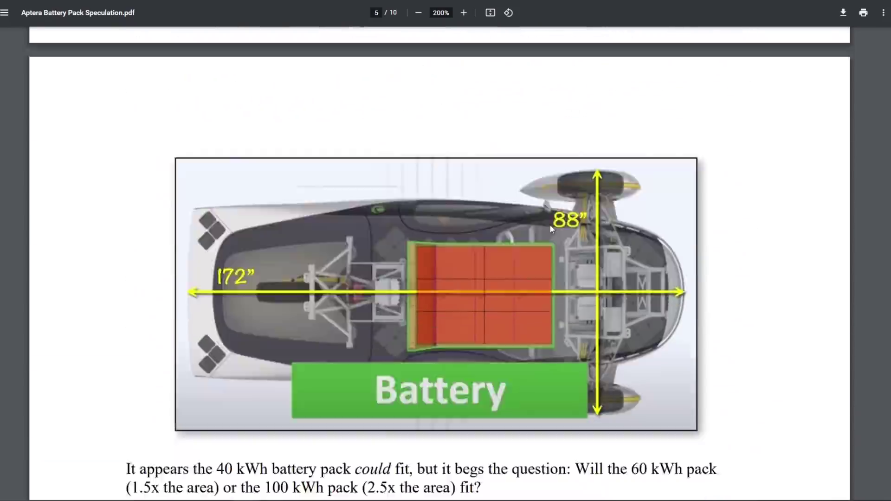
scroll(528, 225, "up", 7)
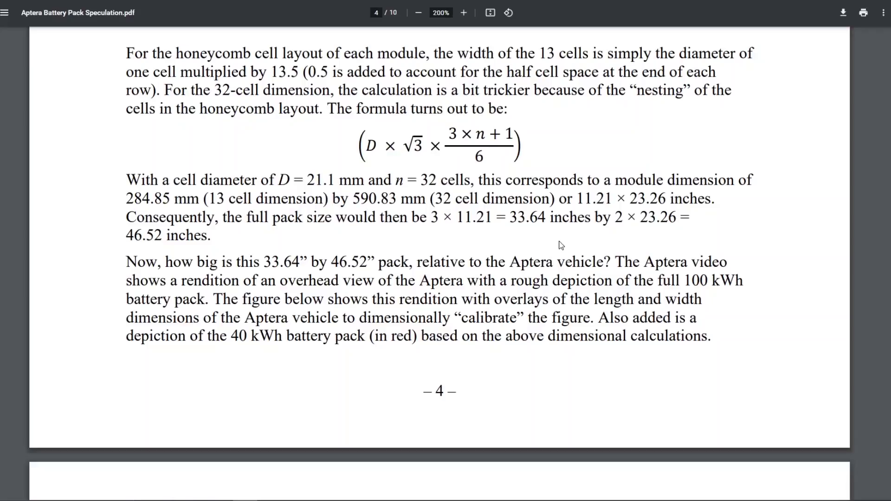
scroll(561, 232, "up", 15)
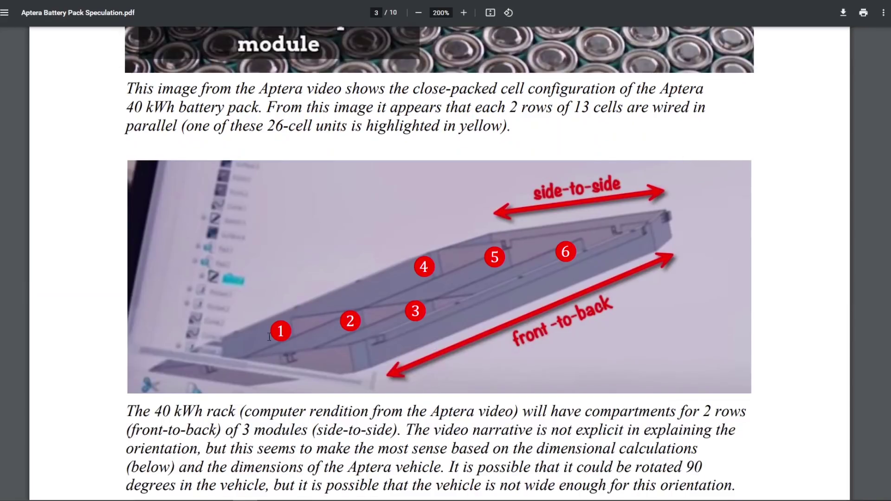
Review the module dimension formula and the overhead vehicle figure overlaid with the 40 kWh pack and the vehicle's length and width.
scroll(425, 366, "down", 10)
scroll(425, 367, "down", 10)
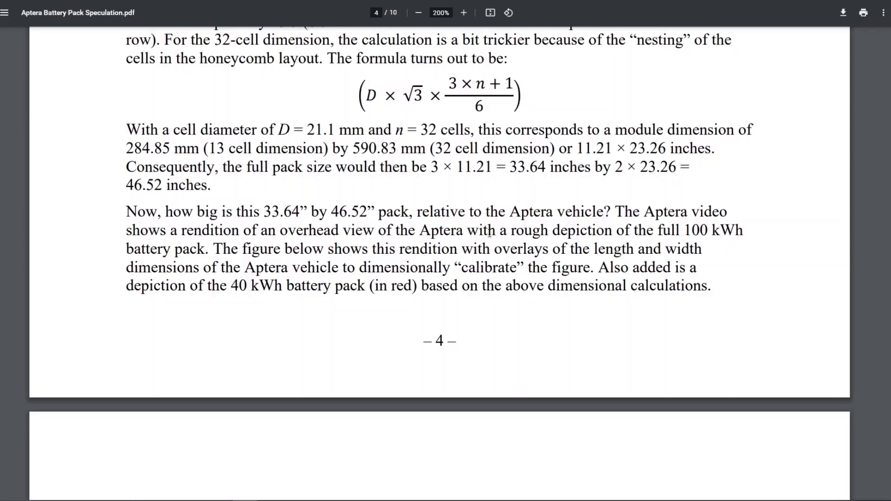
scroll(496, 225, "down", 6)
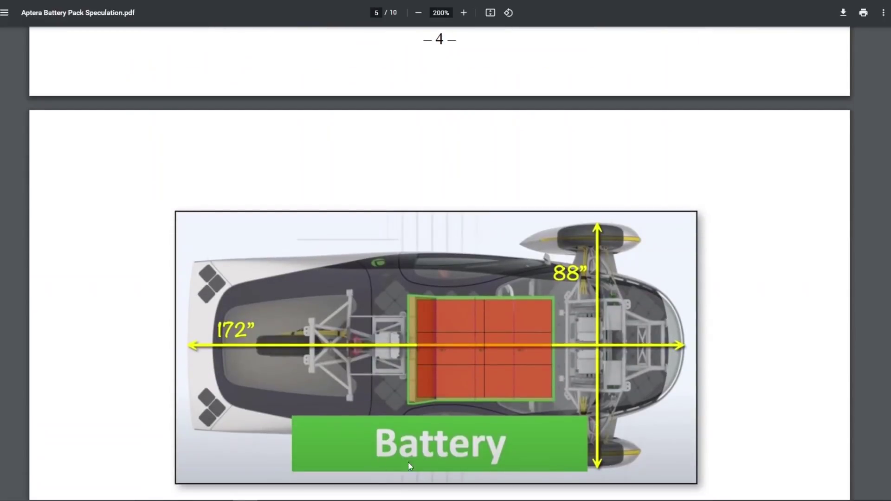
scroll(506, 299, "down", 1)
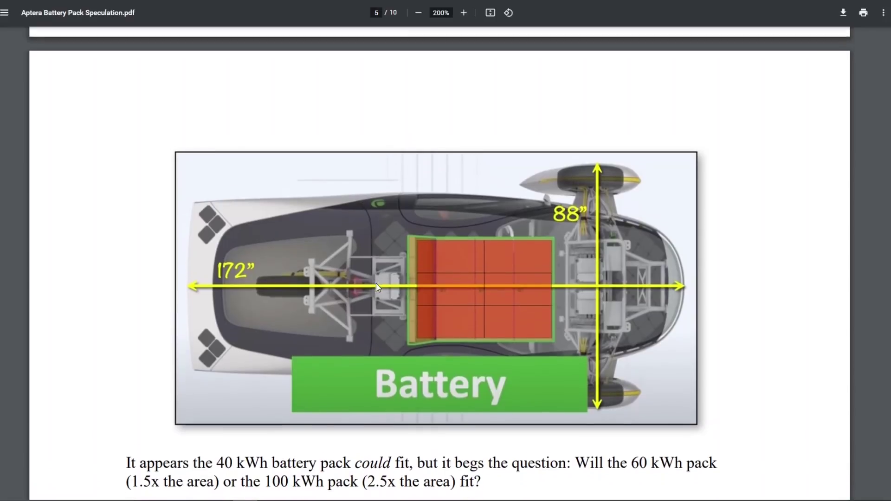
scroll(376, 284, "down", 1)
scroll(382, 287, "down", 1)
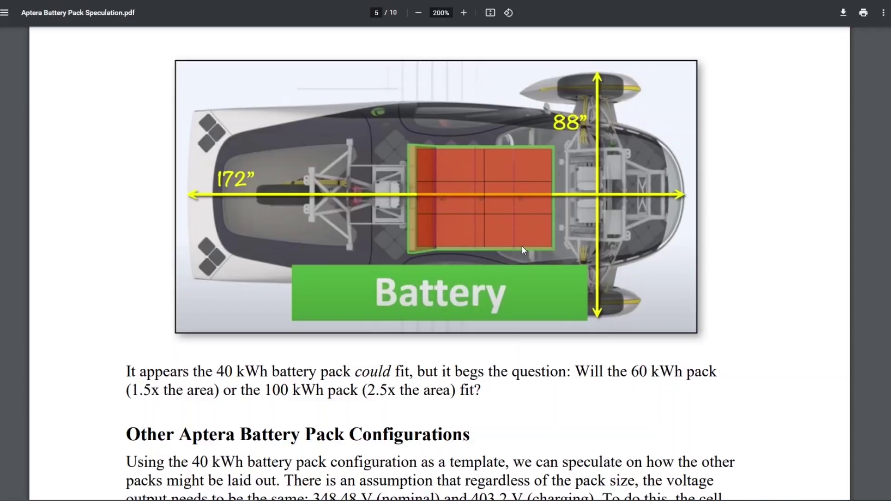
Read the Other Aptera Battery Pack Configurations section and its table of cells per unit, total cells, capacity and weight.
scroll(524, 244, "down", 15)
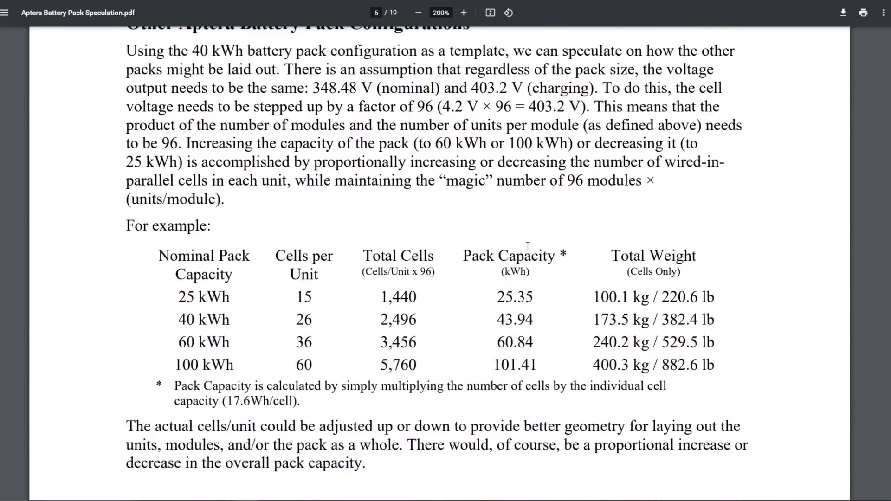
scroll(531, 240, "up", 8)
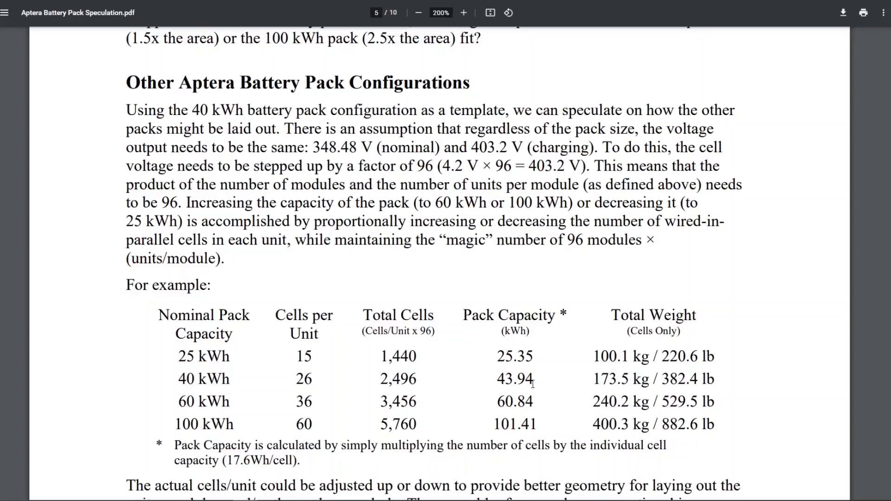
scroll(533, 380, "down", 4)
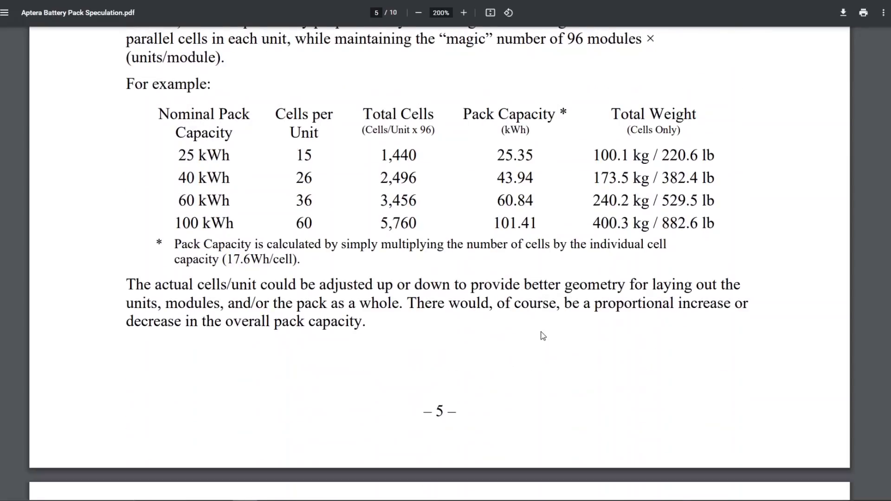
Examine the possible under-seat module layouts of the 25 kWh and 40 kWh packs.
scroll(541, 325, "down", 7)
scroll(541, 323, "down", 12)
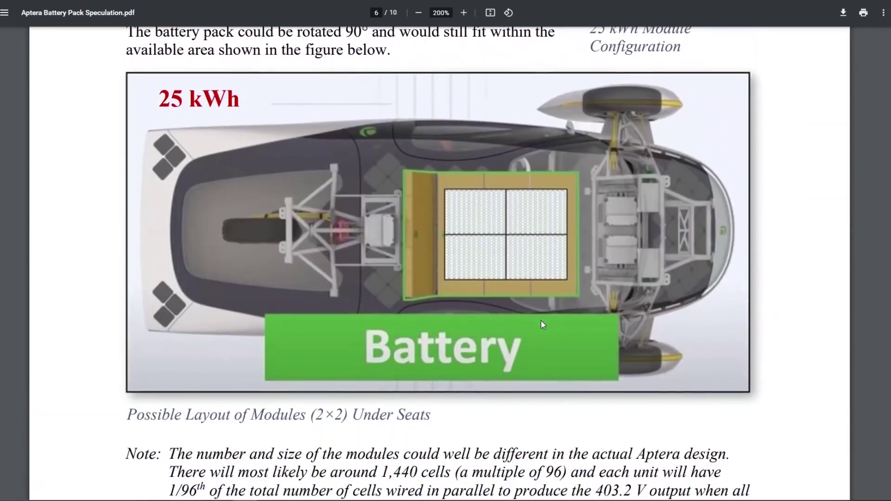
scroll(576, 260, "down", 3)
scroll(462, 206, "up", 4)
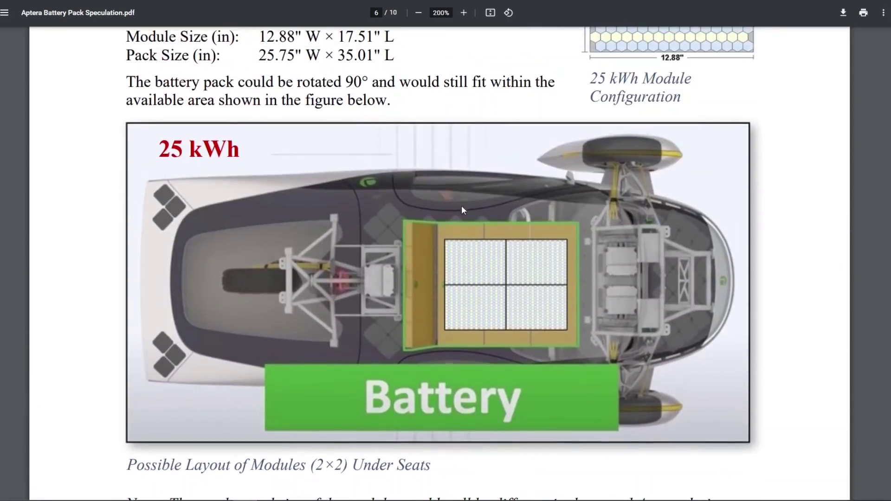
scroll(542, 253, "down", 18)
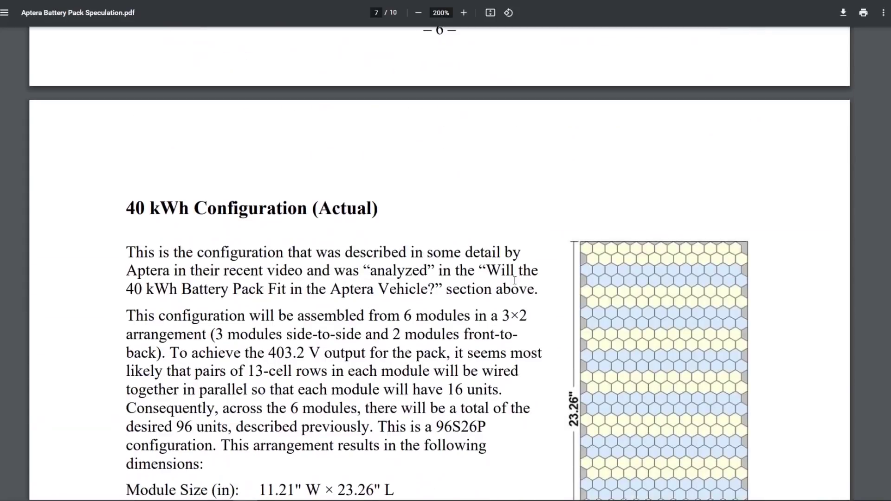
scroll(523, 295, "down", 5)
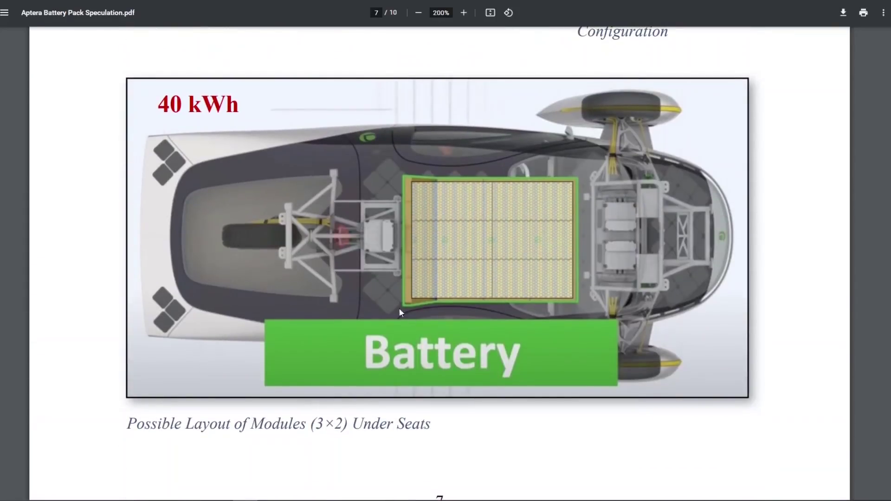
scroll(441, 270, "down", 6)
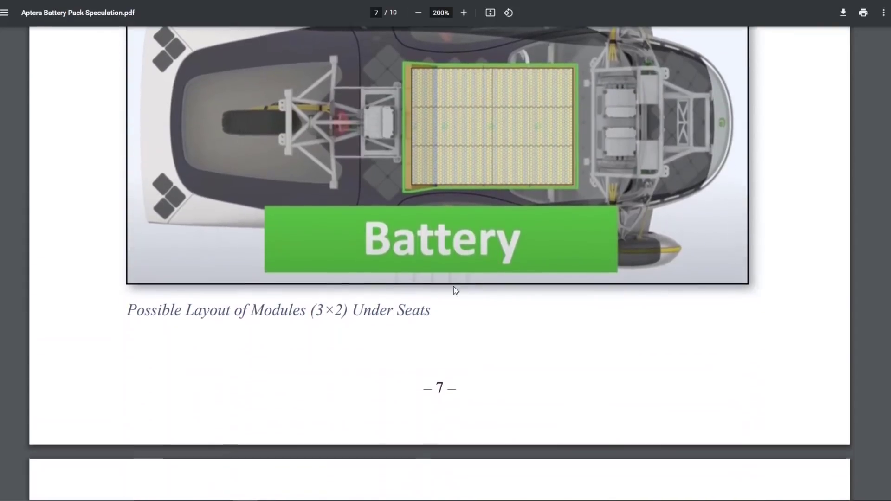
scroll(466, 253, "up", 7)
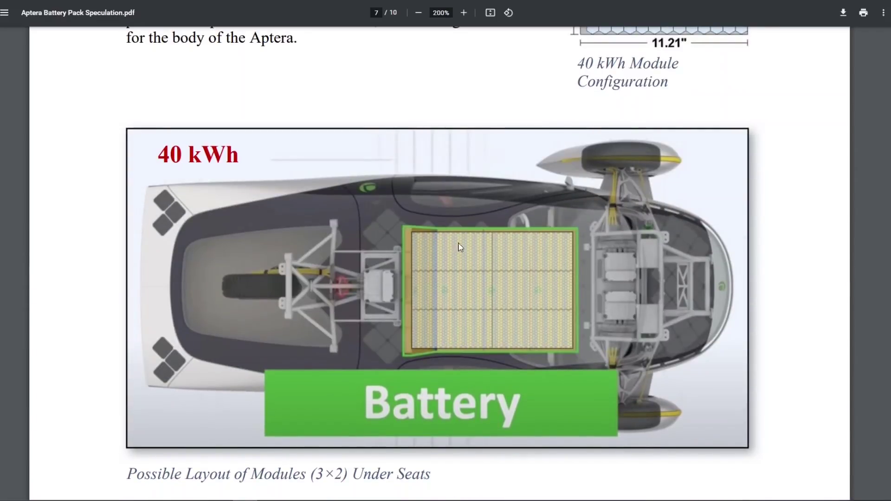
Study the figure of the 60 kWh pack's module layout extending back towards the rear wheel.
scroll(443, 344, "down", 20)
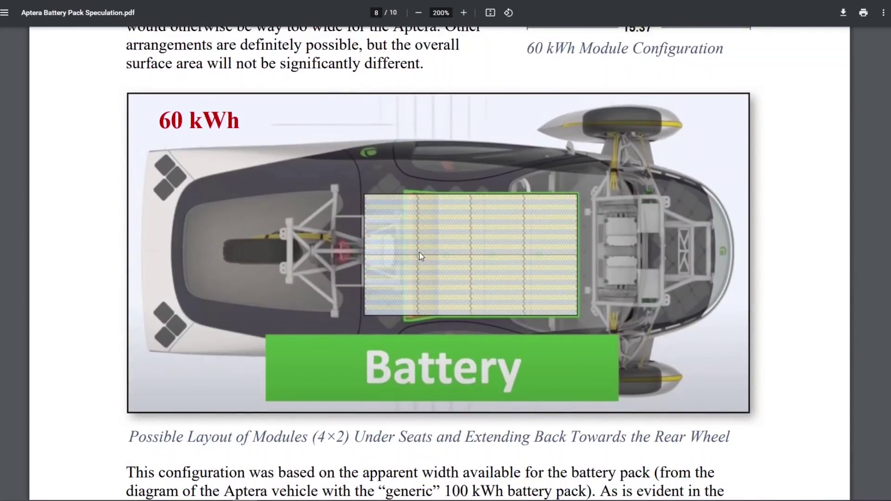
scroll(425, 251, "down", 1)
scroll(424, 246, "up", 3)
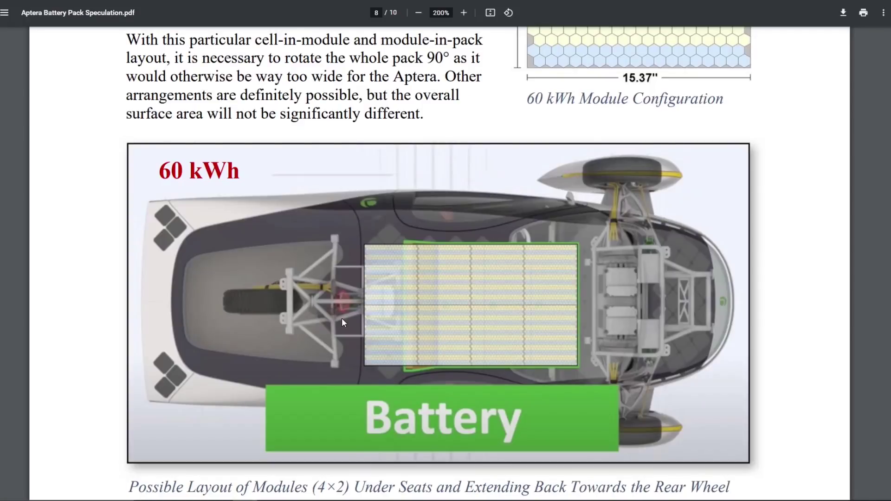
Read the 100 kWh configuration section and study the figure of its horizontal and tilted module sections.
scroll(449, 277, "down", 20)
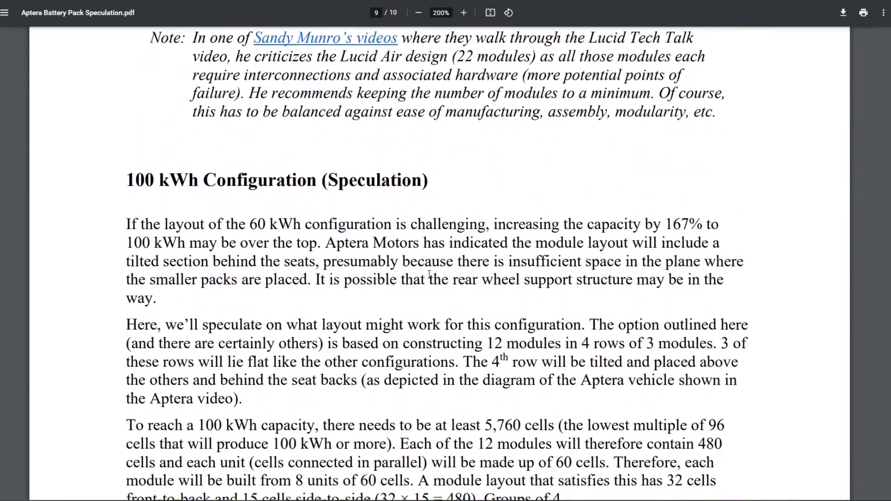
scroll(428, 270, "down", 10)
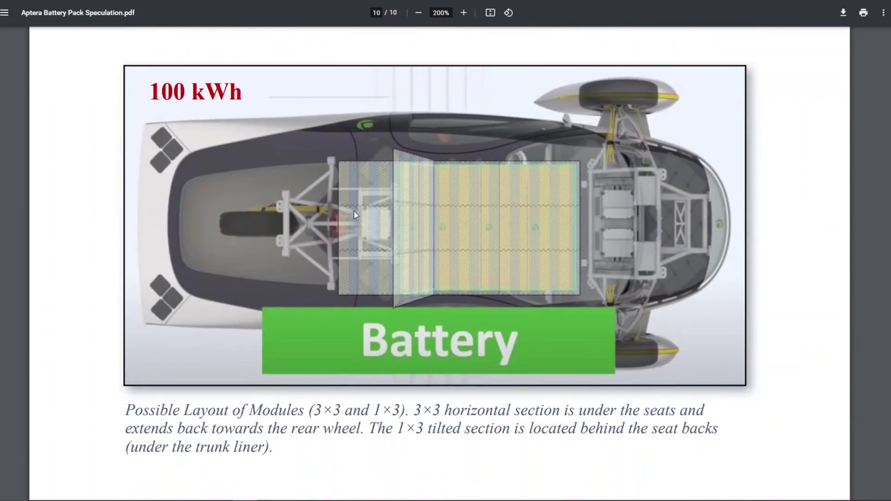
scroll(386, 273, "up", 9)
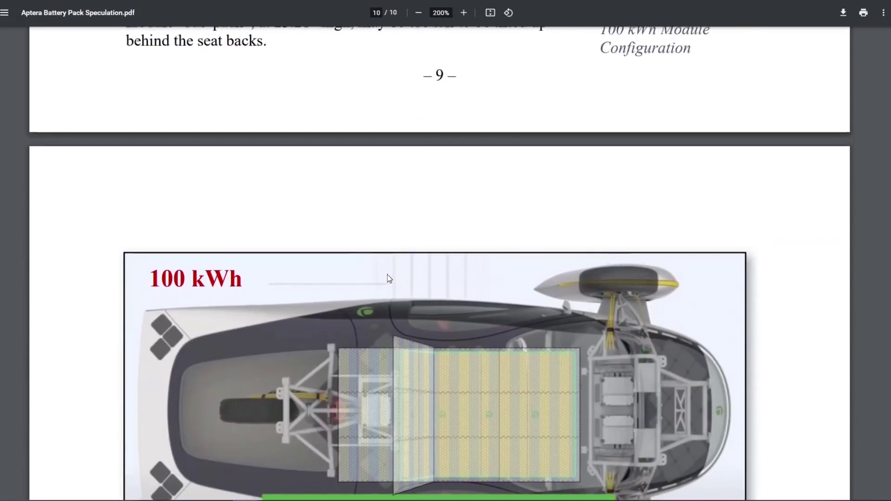
scroll(422, 272, "down", 6)
scroll(421, 272, "down", 4)
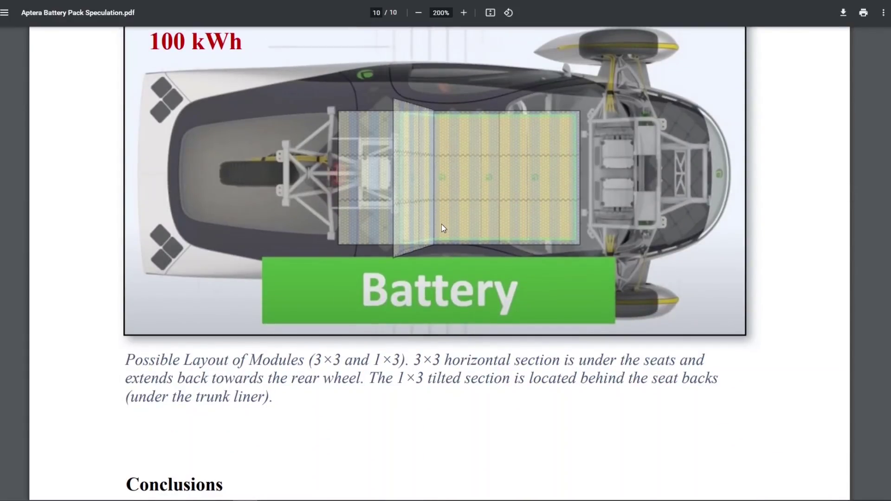
Compare the 40 kWh pack layout with the 60 kWh pack's module configuration, dimensions and vehicle layout.
scroll(511, 139, "up", 20)
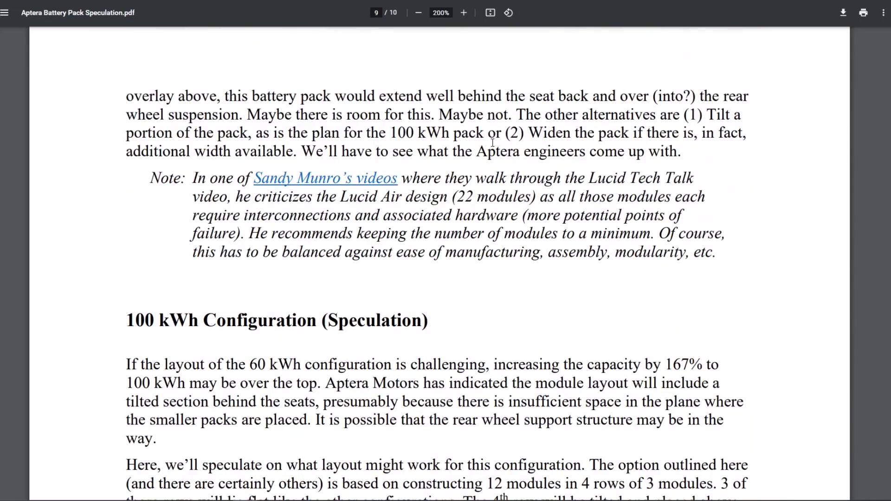
scroll(464, 146, "up", 20)
scroll(483, 135, "up", 10)
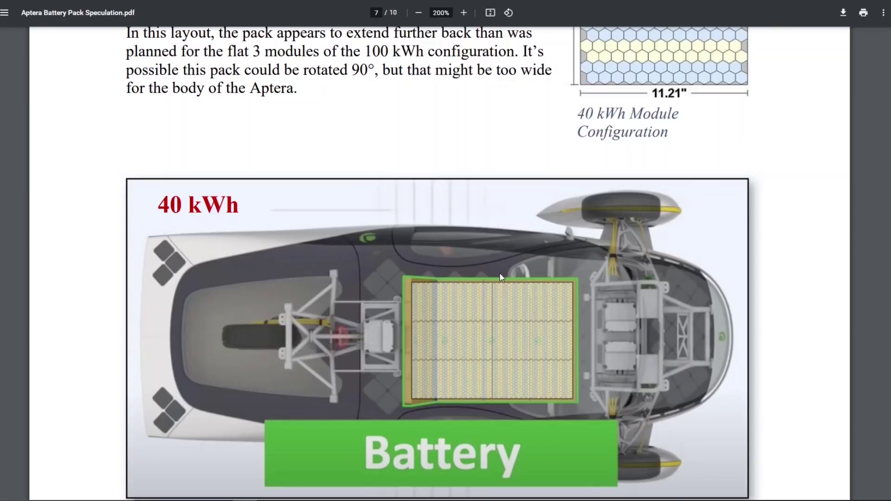
scroll(498, 261, "down", 15)
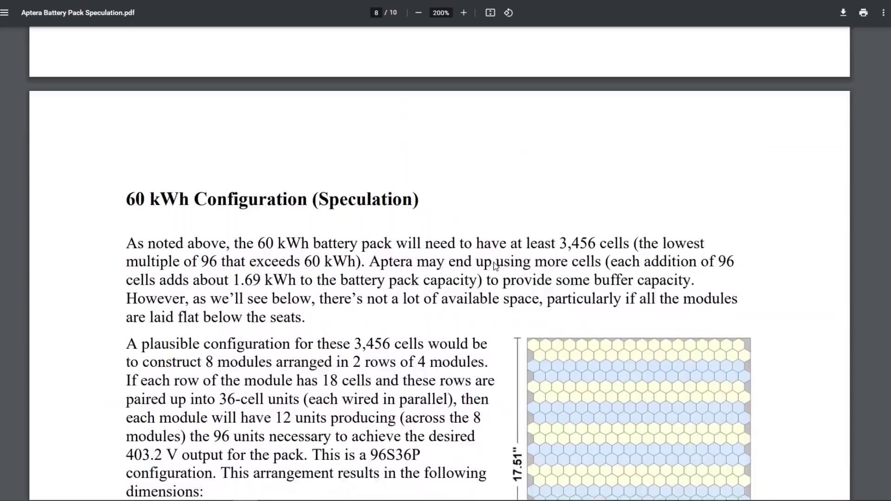
scroll(485, 274, "down", 7)
scroll(487, 278, "up", 7)
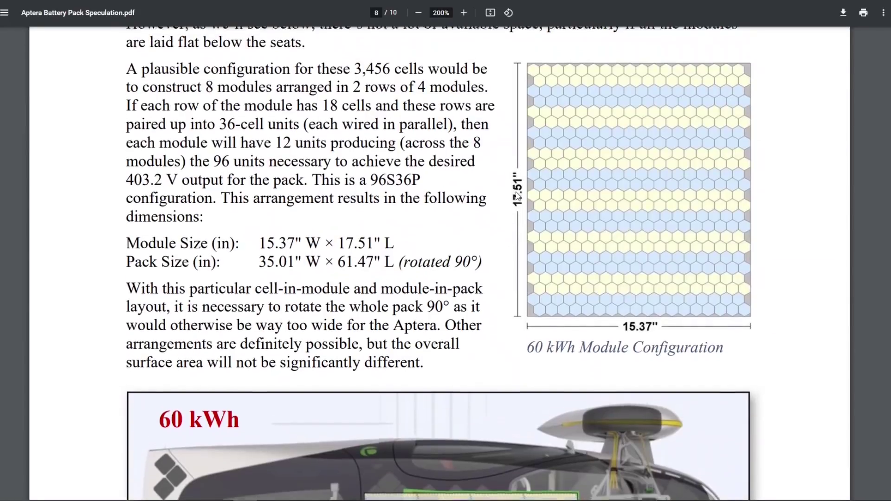
scroll(559, 192, "down", 1)
scroll(559, 192, "up", 15)
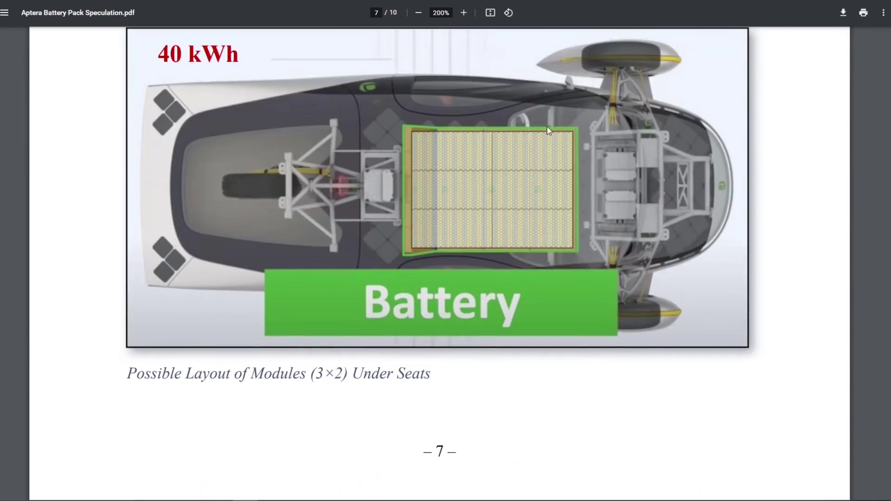
scroll(448, 281, "down", 20)
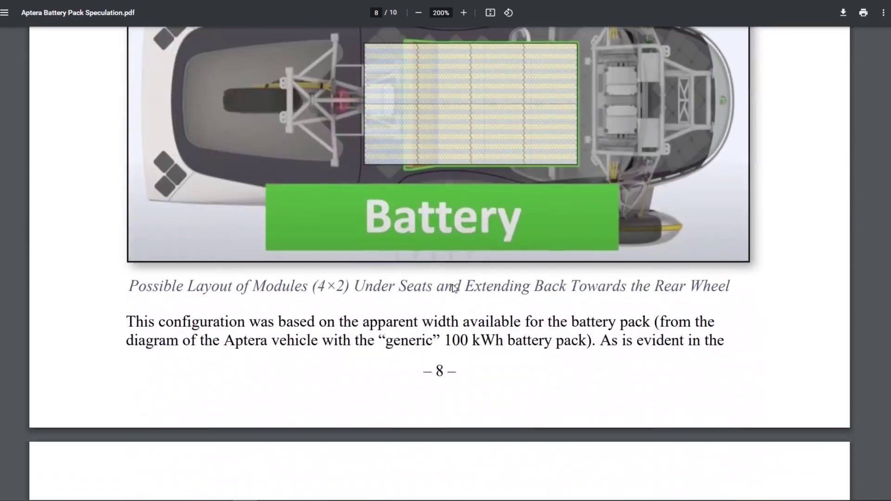
Compare the 100 kWh pack's module dimensions and vehicle layout with those of the 60 kWh pack.
scroll(454, 287, "down", 20)
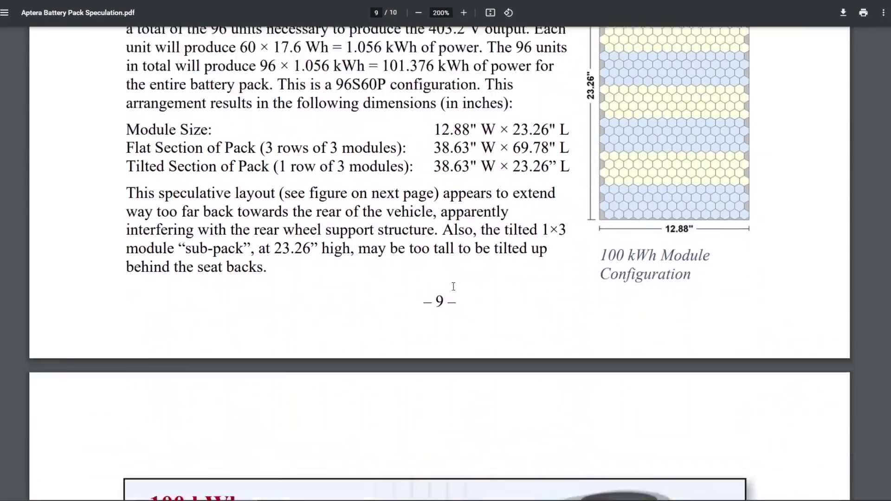
scroll(453, 286, "down", 3)
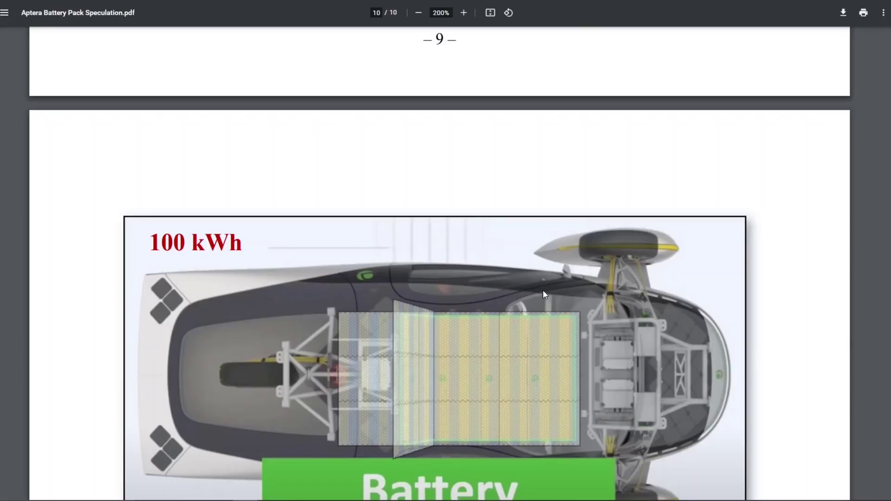
scroll(474, 279, "up", 10)
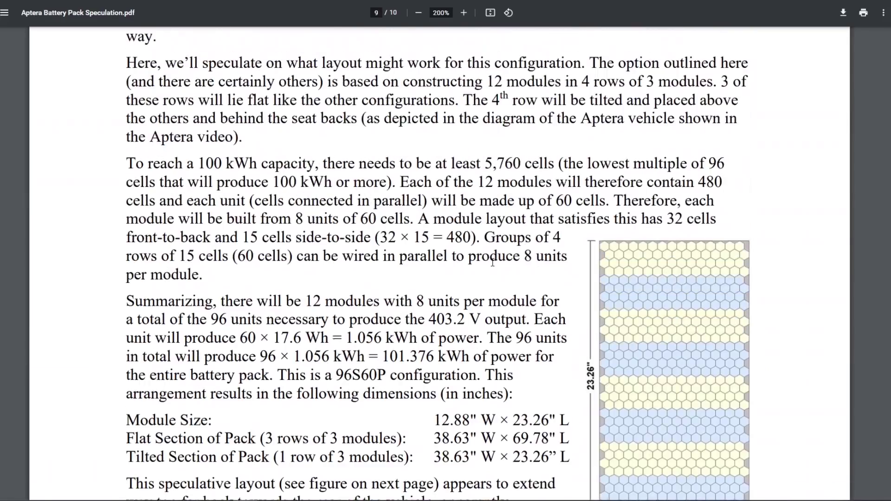
scroll(493, 262, "up", 15)
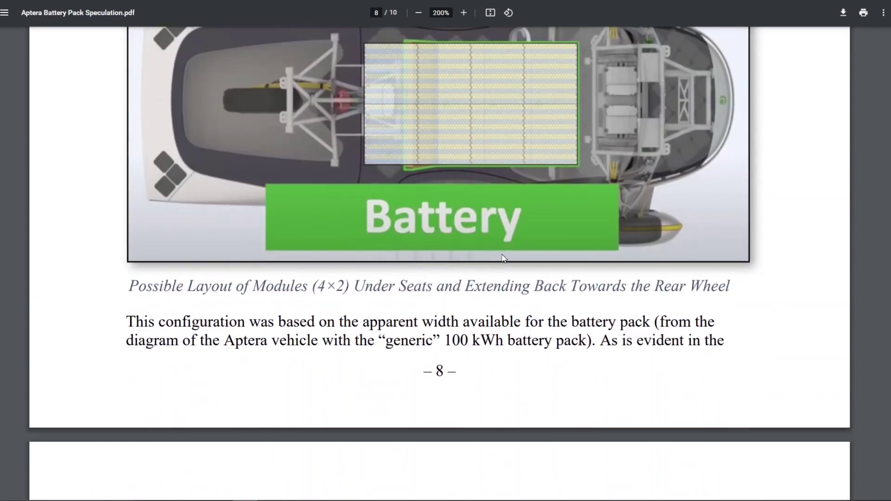
scroll(504, 258, "up", 4)
scroll(506, 260, "down", 15)
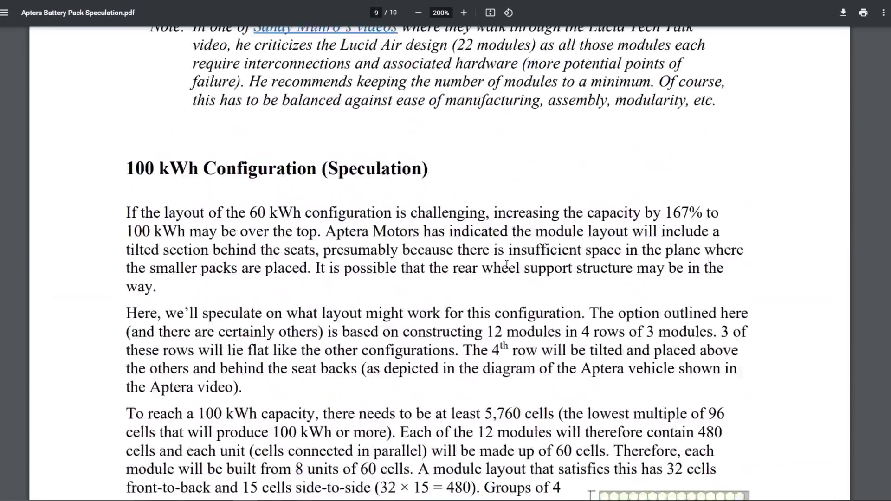
scroll(507, 265, "down", 20)
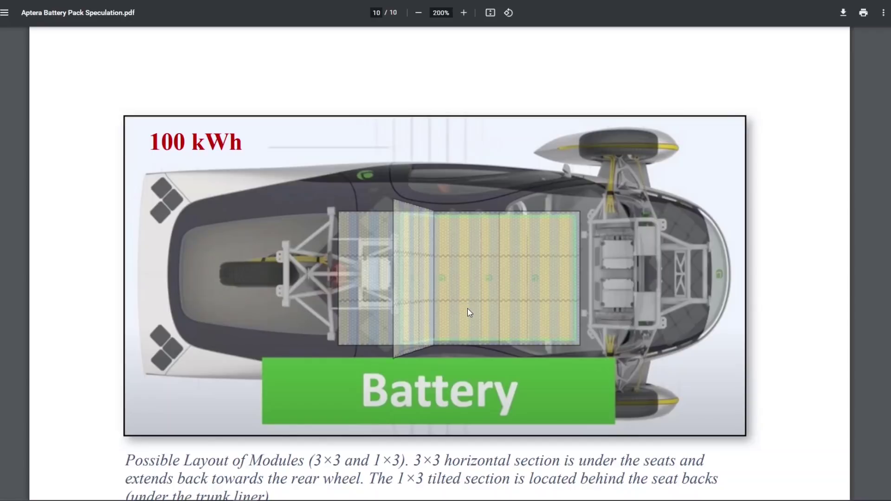
scroll(477, 285, "down", 1)
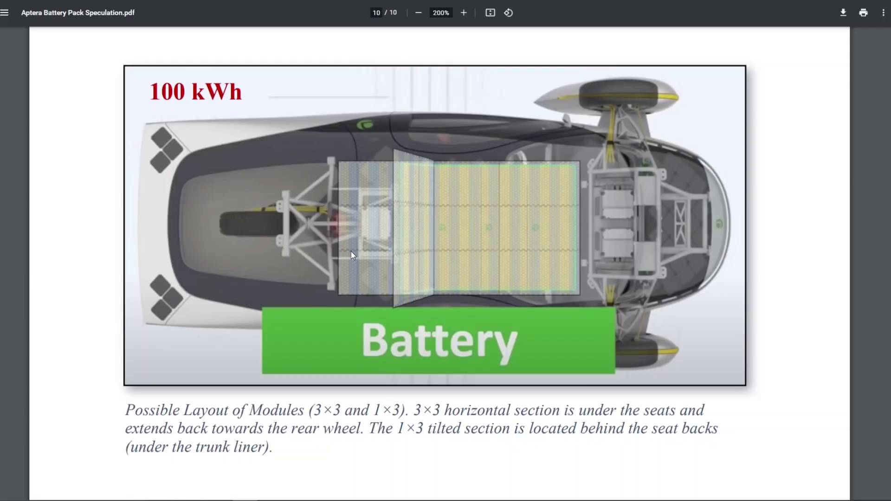
scroll(352, 249, "up", 20)
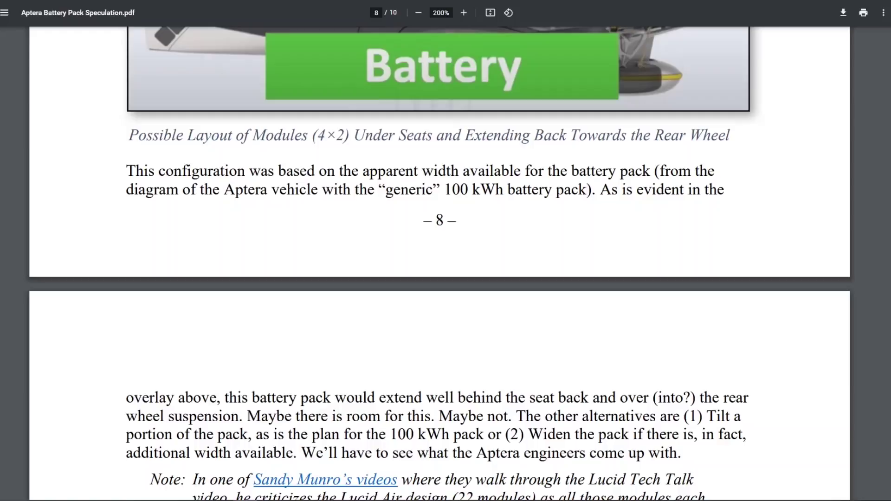
scroll(448, 223, "up", 8)
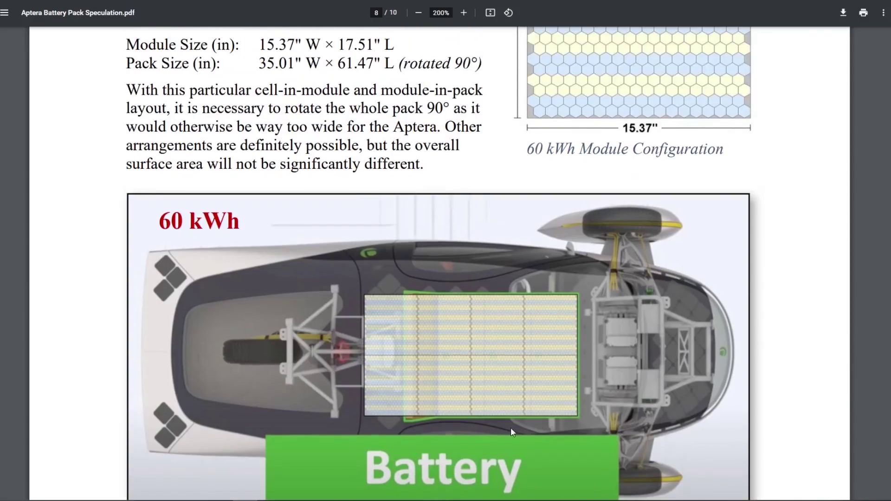